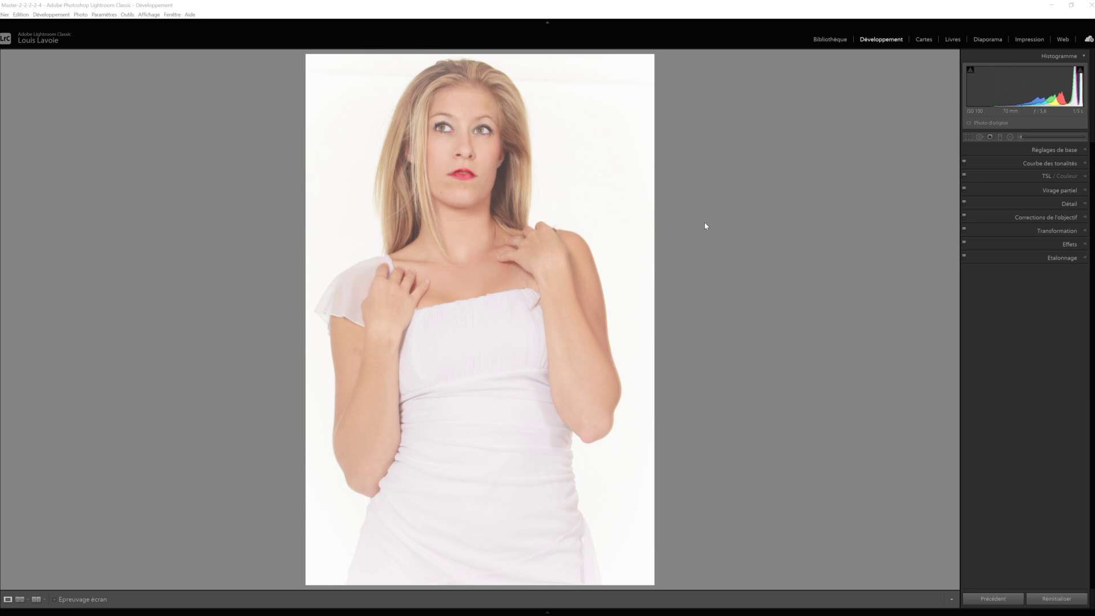
View the portrait in the Library loupe view and return to the Develop module.
key(e)
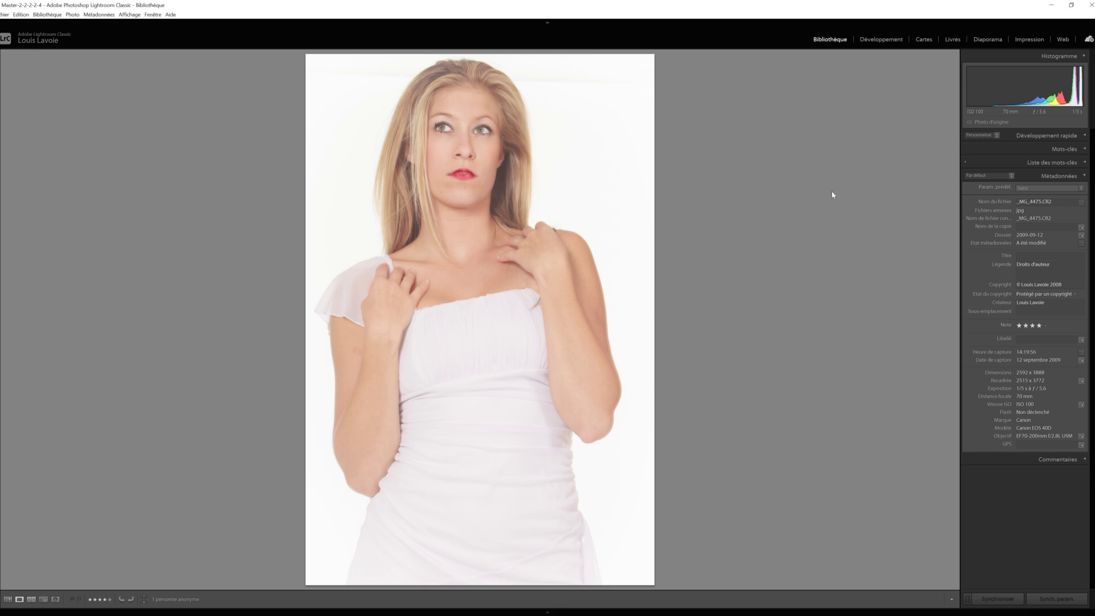
key(d)
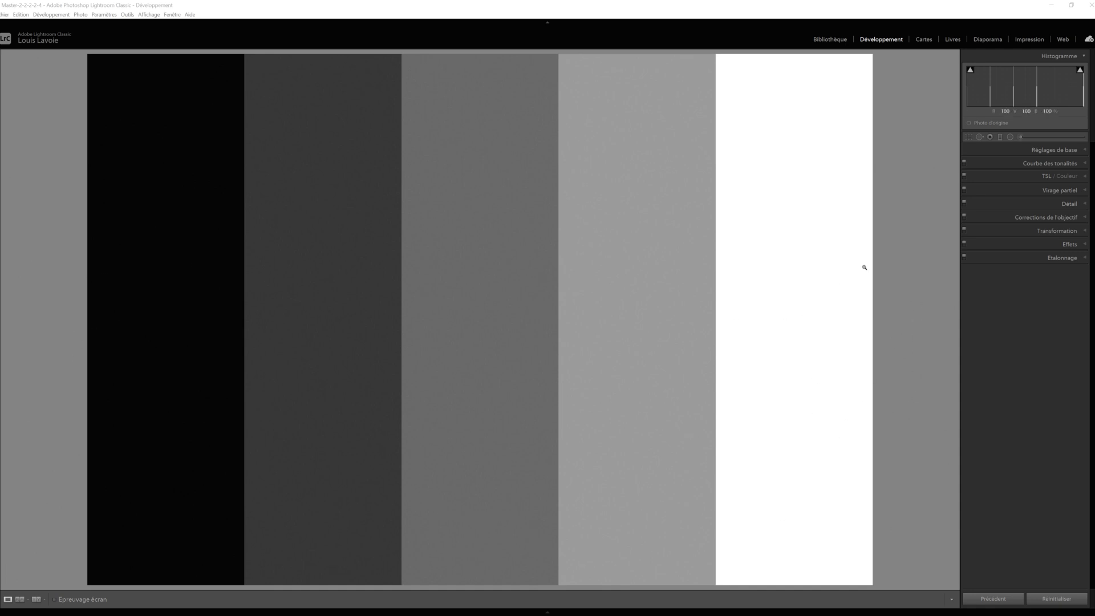
Preview the Noir and Blanc background colours around the grey-band chart, and settle on Gris clair.
right_click(911, 302)
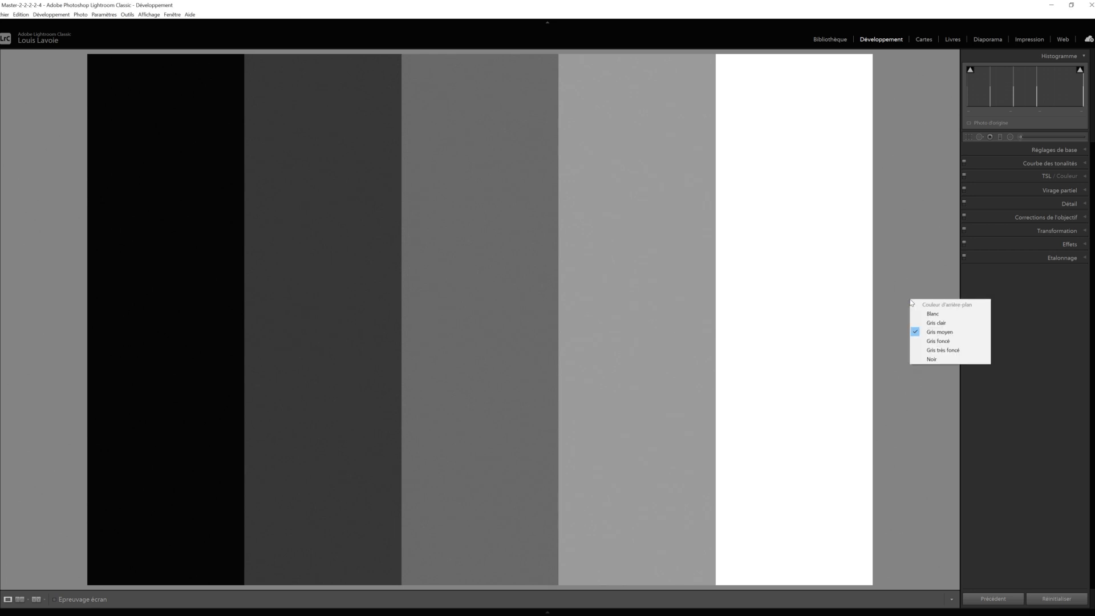
click(949, 359)
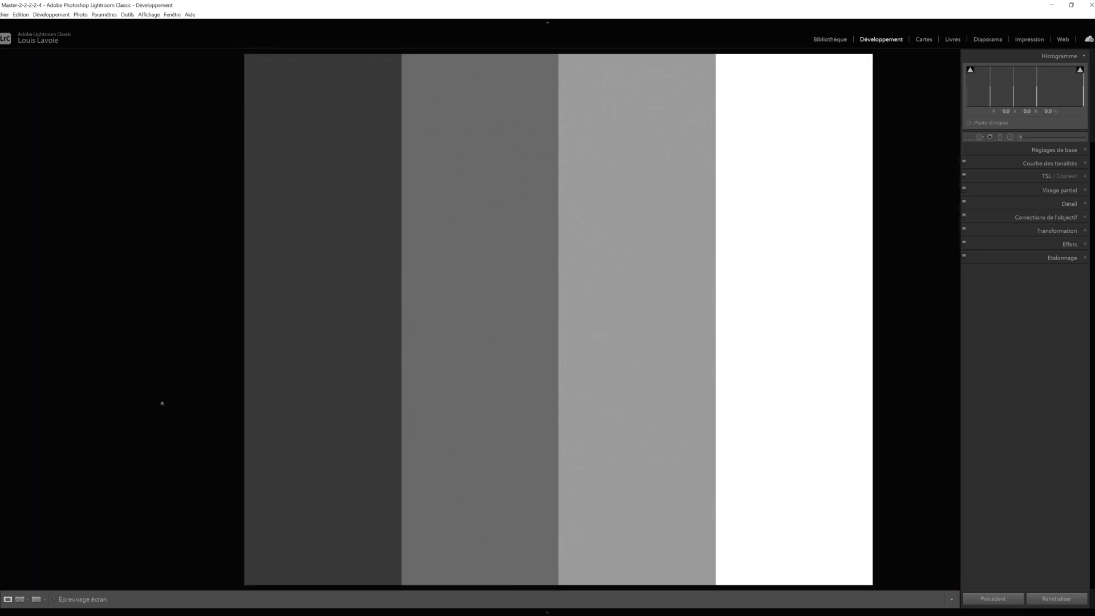
right_click(909, 278)
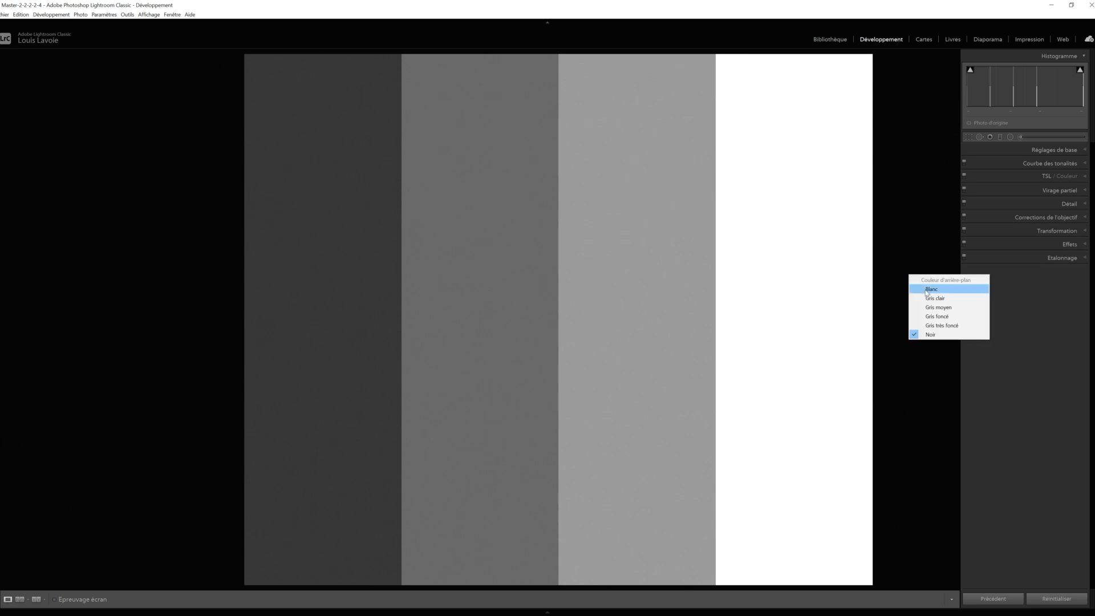
click(921, 285)
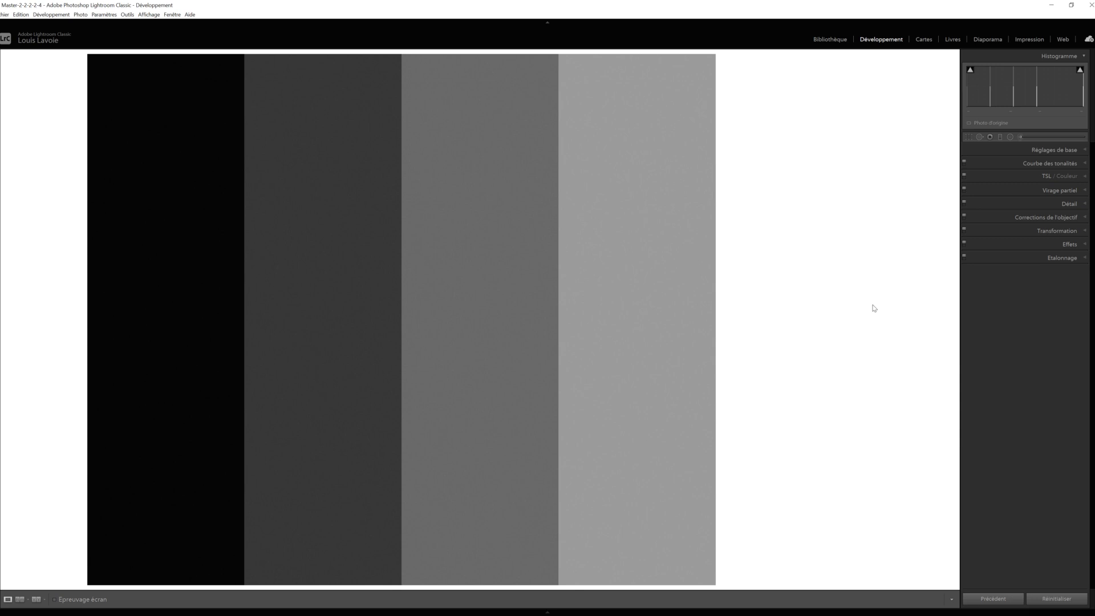
right_click(903, 312)
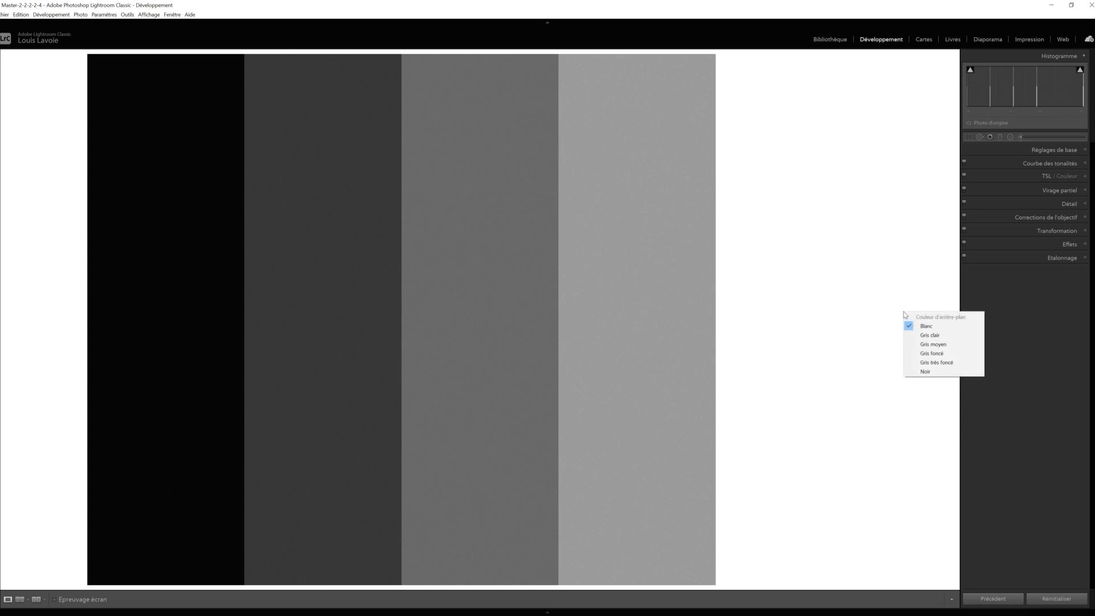
click(937, 336)
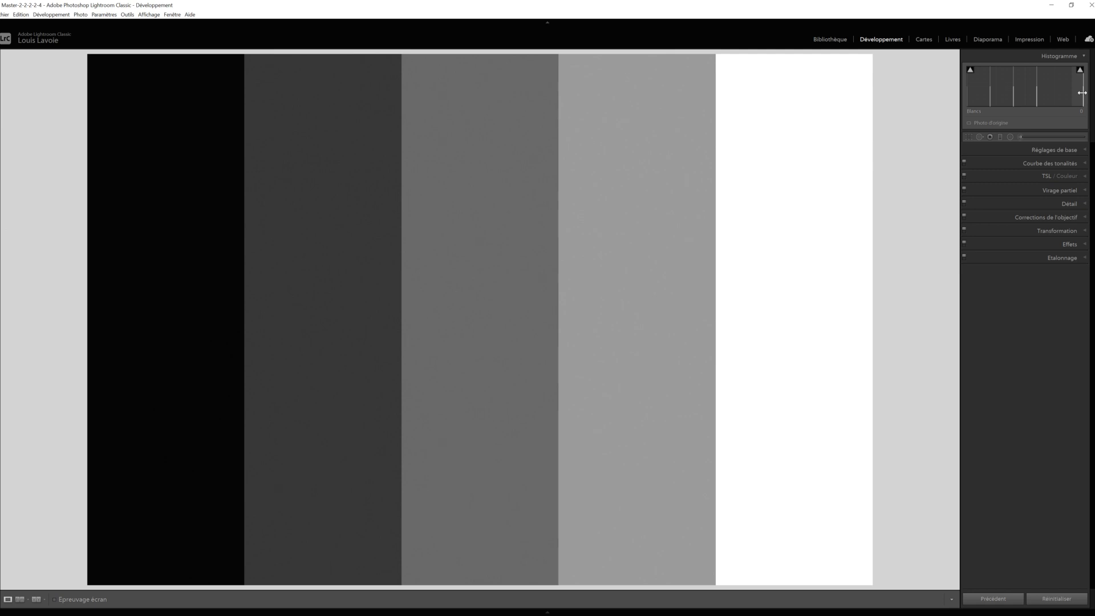
Toggle the highlight clipping overlay on and off twice to inspect the chart's white band.
click(1081, 70)
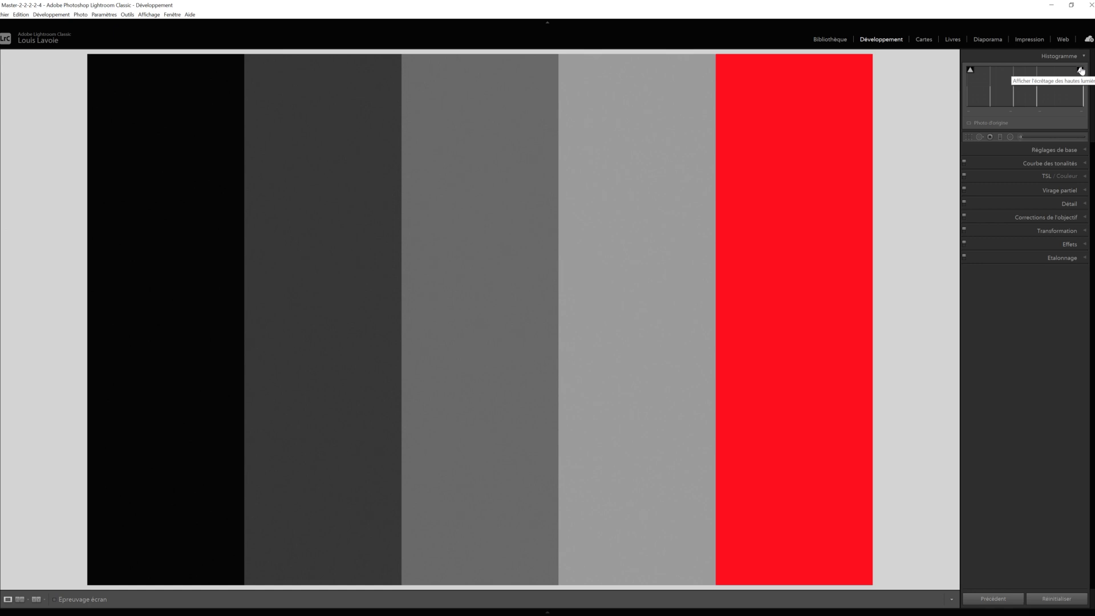
click(1081, 70)
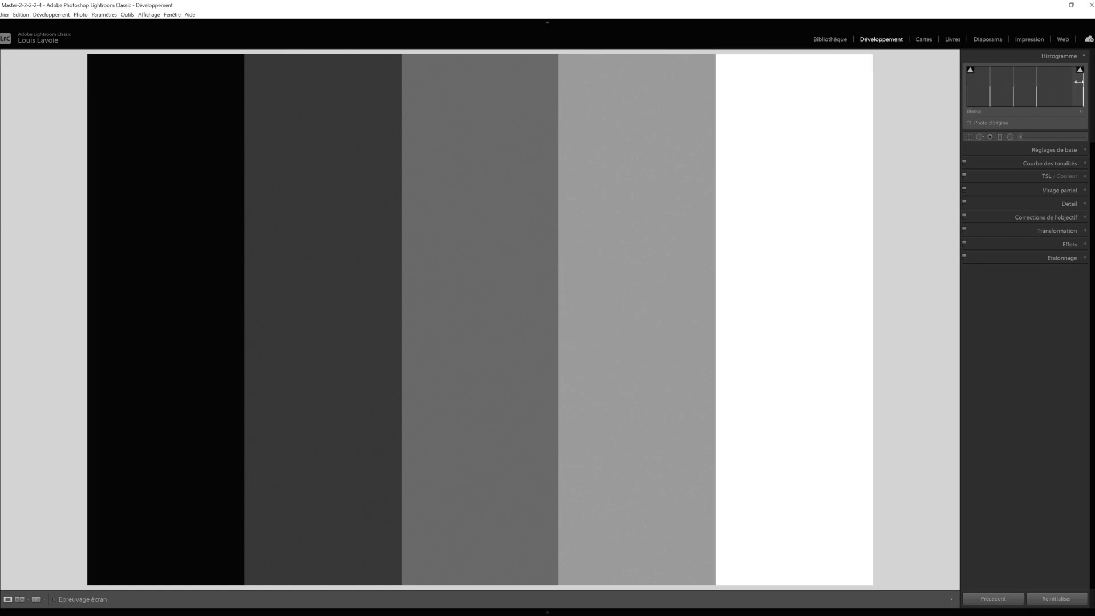
click(1081, 71)
click(1080, 71)
Expand the basic adjustments and set Blancs to +100 on the grey-band chart.
key(ctrl+1)
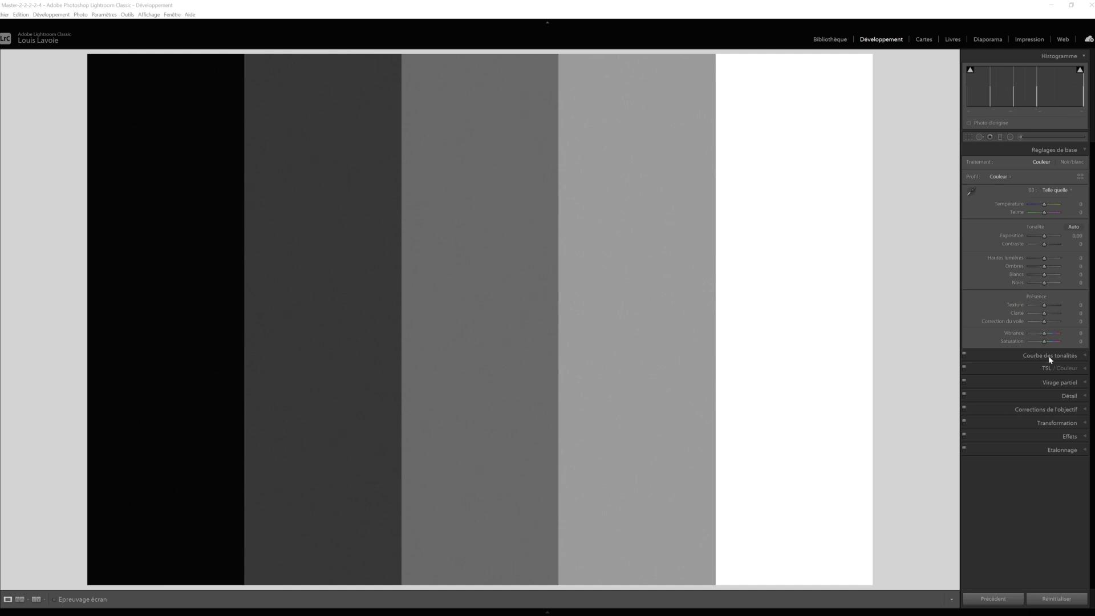
click(1044, 279)
drag(1044, 278, 1062, 281)
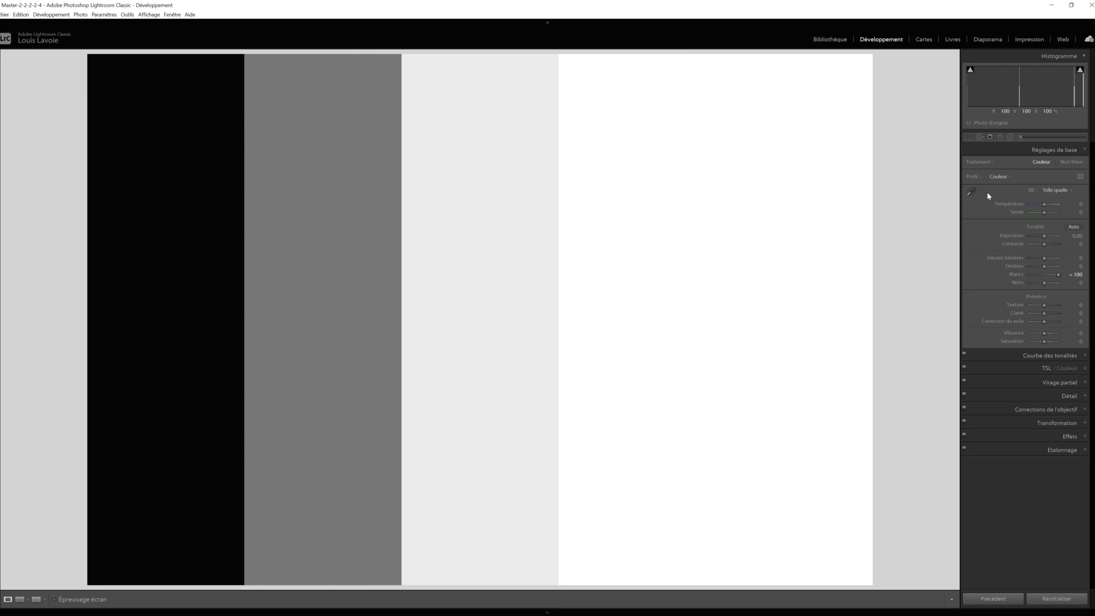
Check the chart's highlight clipping with the overlay, and reset Blancs to its default.
mouse_move(1079, 72)
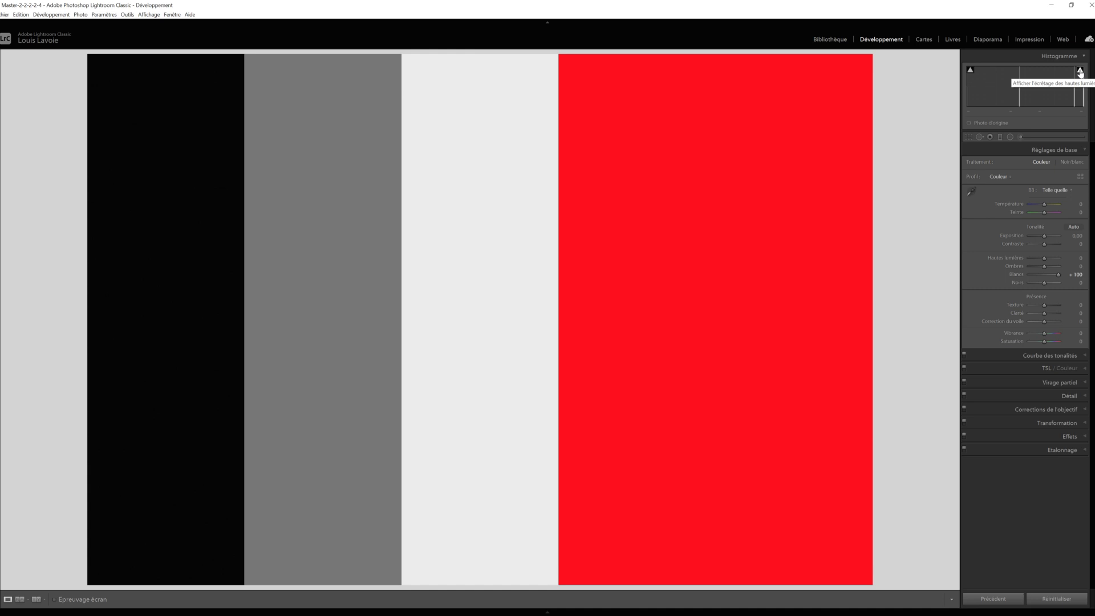
click(1079, 71)
click(1079, 71)
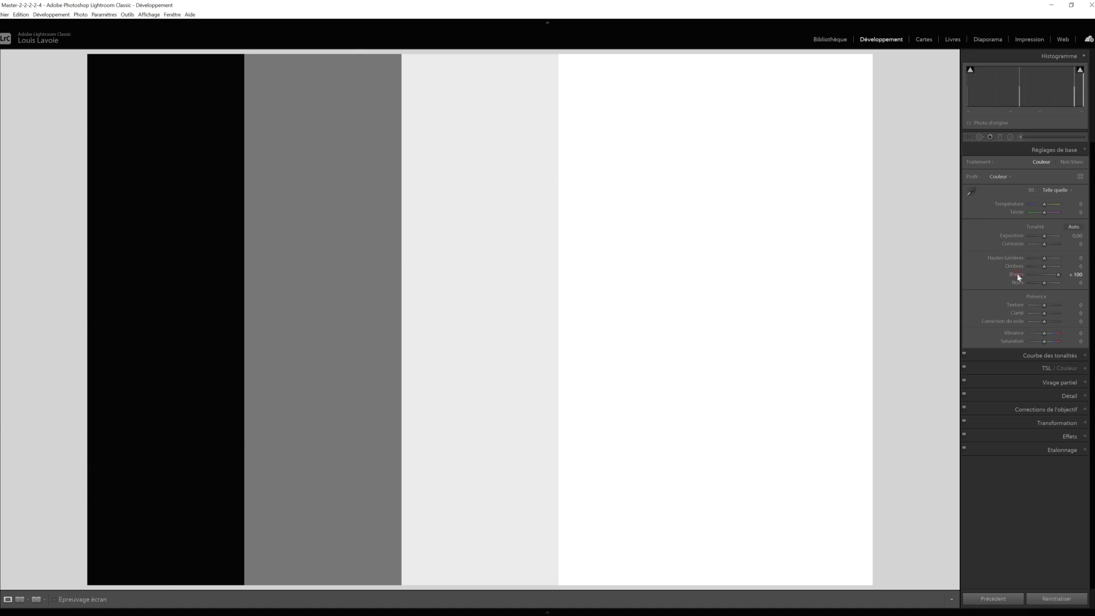
double_click(1017, 273)
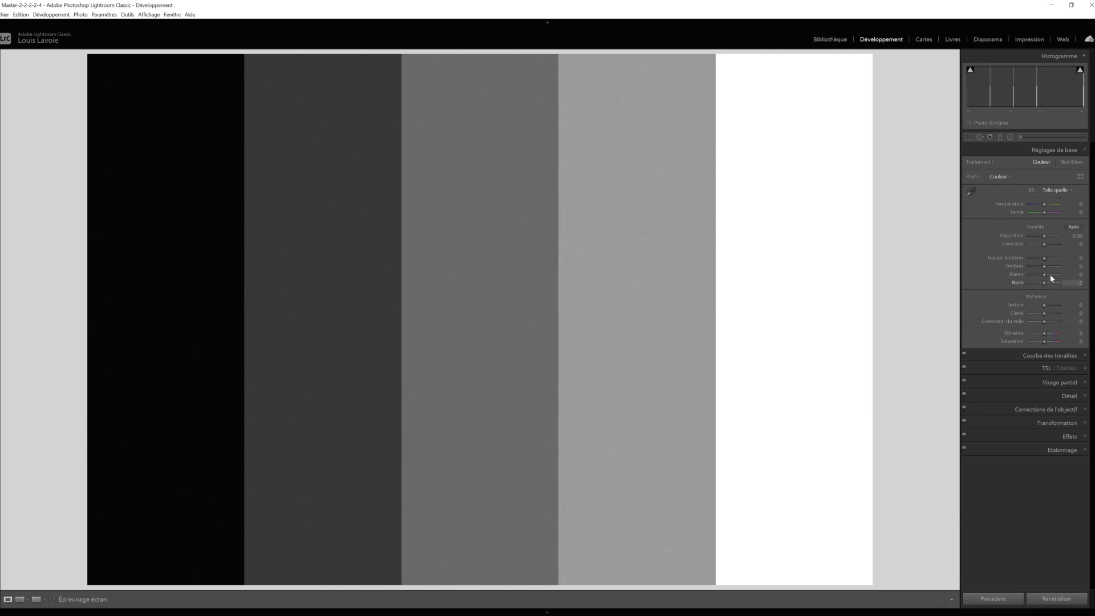
Try Hautes lumières at +100 on the chart with a highlight clipping check, and reset the adjustment.
drag(1044, 259, 1058, 258)
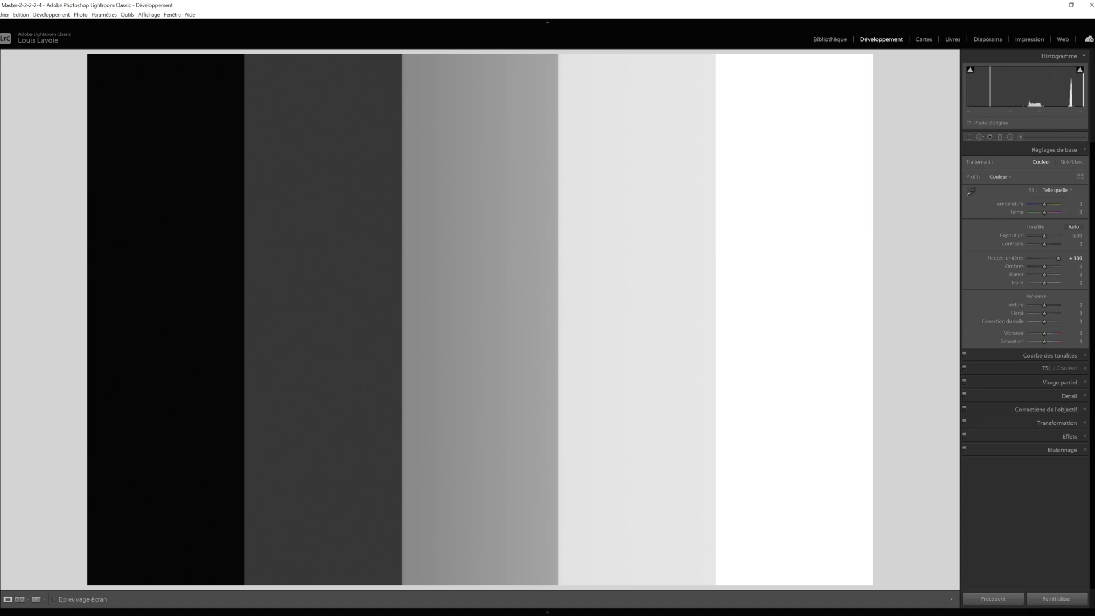
click(1081, 70)
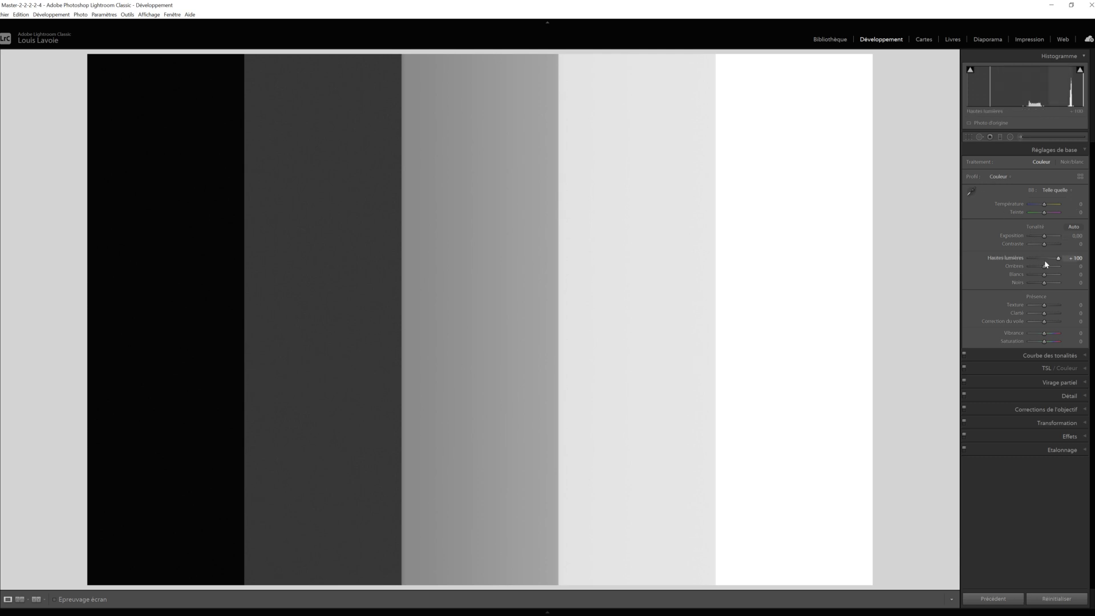
mouse_move(1056, 259)
mouse_down()
mouse_move(1045, 261)
mouse_move(1061, 263)
mouse_up()
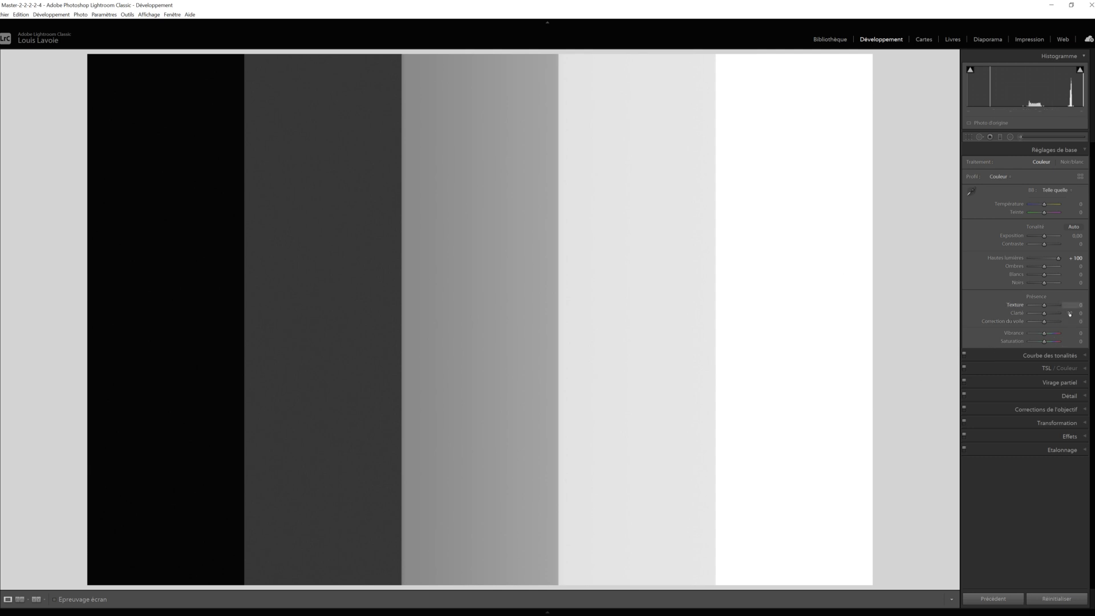
double_click(1004, 258)
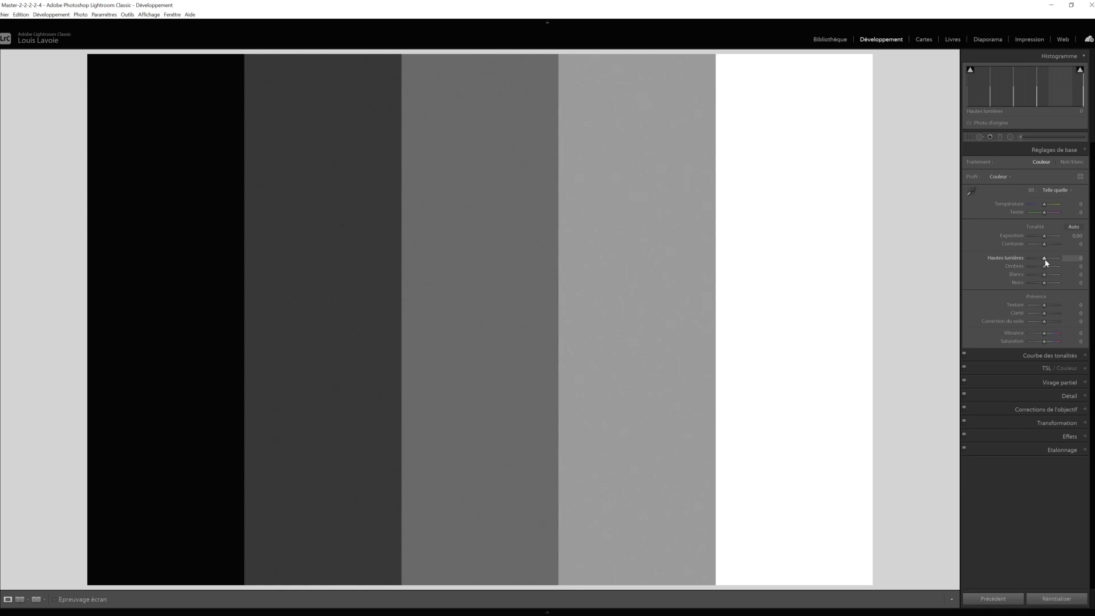
Raise the chart's Hautes lumières to +100, lower it to +5, and raise it again to compare the grey bands.
drag(1044, 259, 1060, 260)
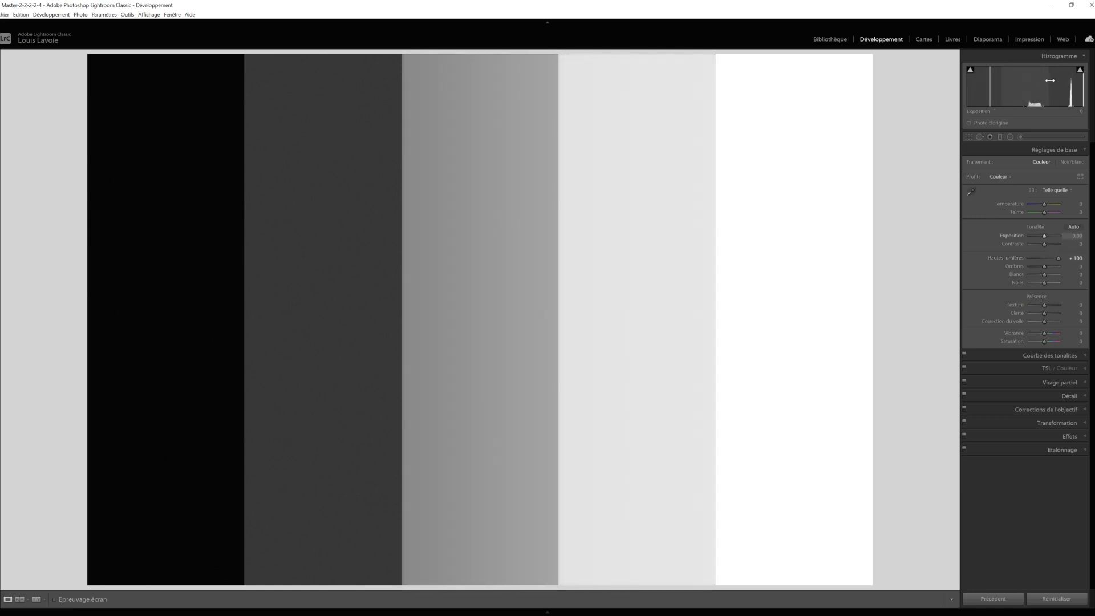
drag(1058, 260, 1044, 262)
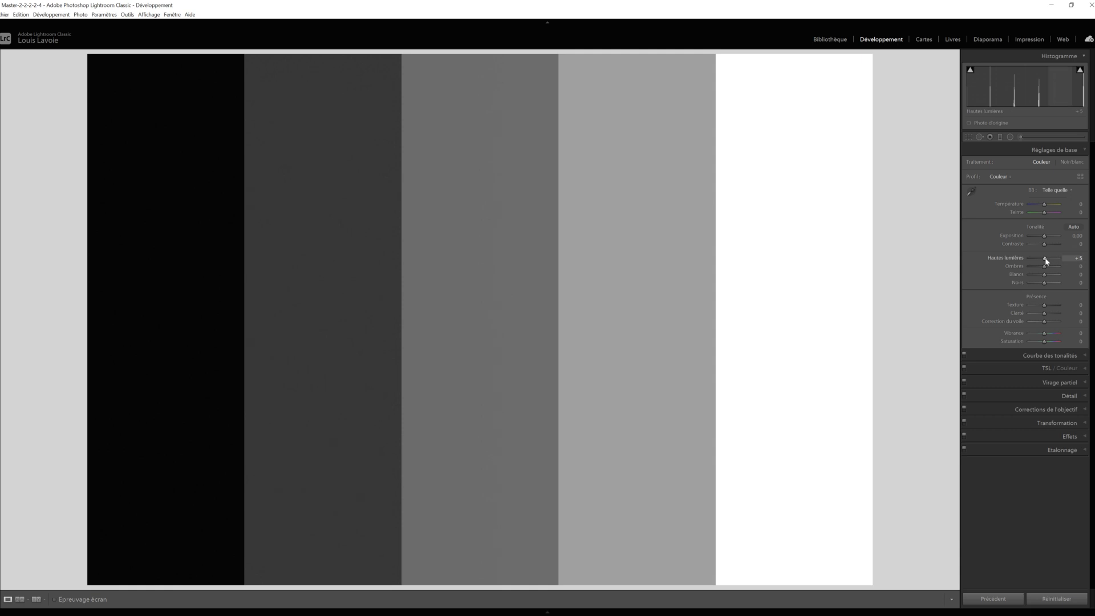
drag(1044, 260, 1062, 257)
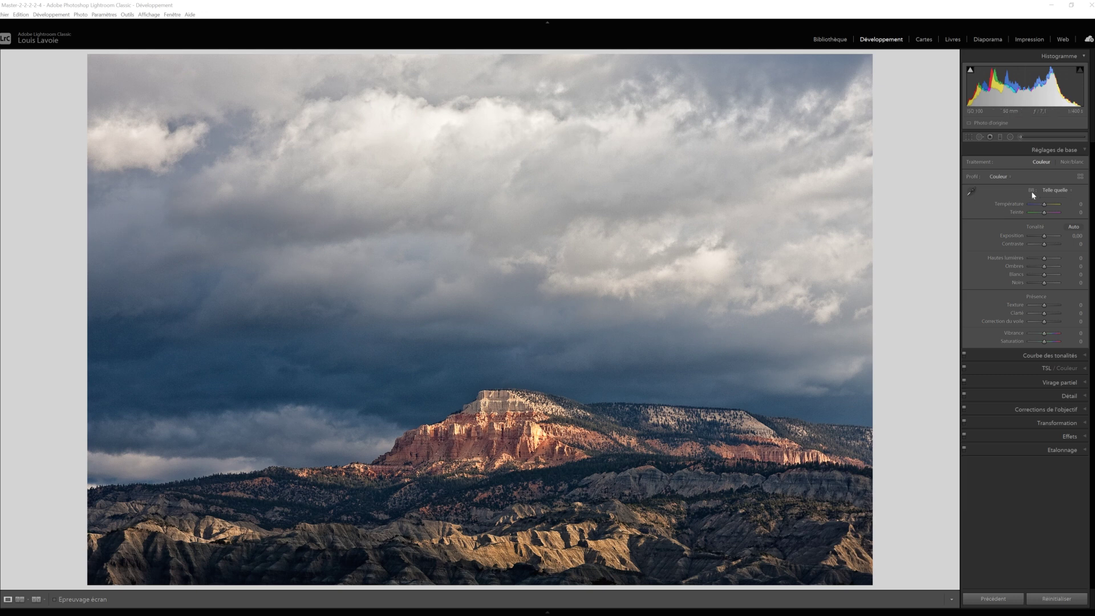
Try several Hautes lumières strengths on the landscape photo, from about +54 up to +88 and back to +56, and reset the adjustment.
drag(1044, 258, 1050, 261)
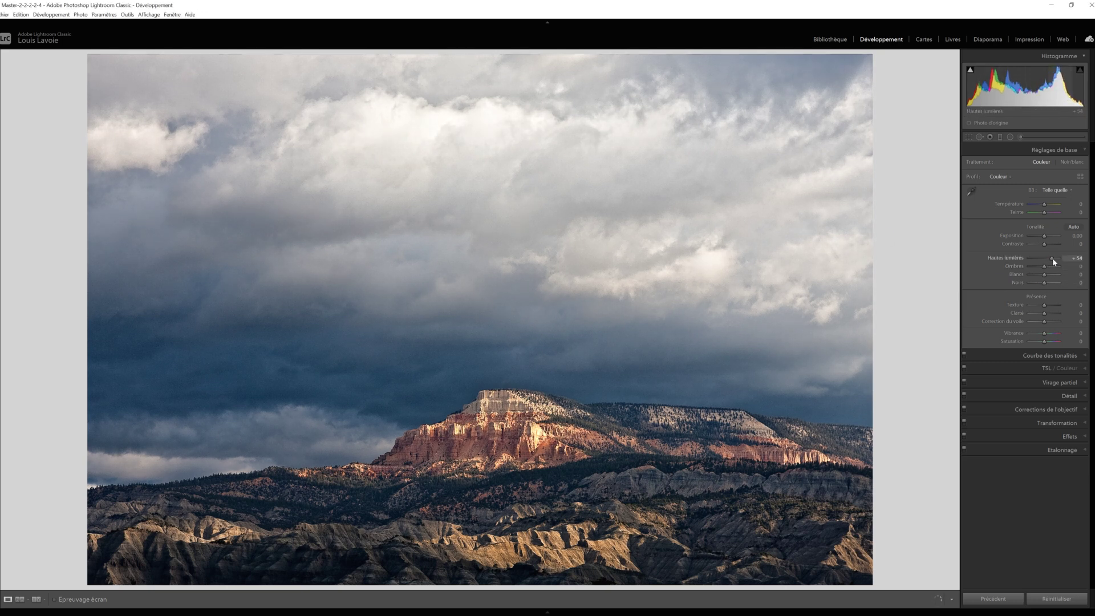
scroll(1052, 262, down, 5)
scroll(1051, 262, up, 4)
drag(1052, 262, 1058, 260)
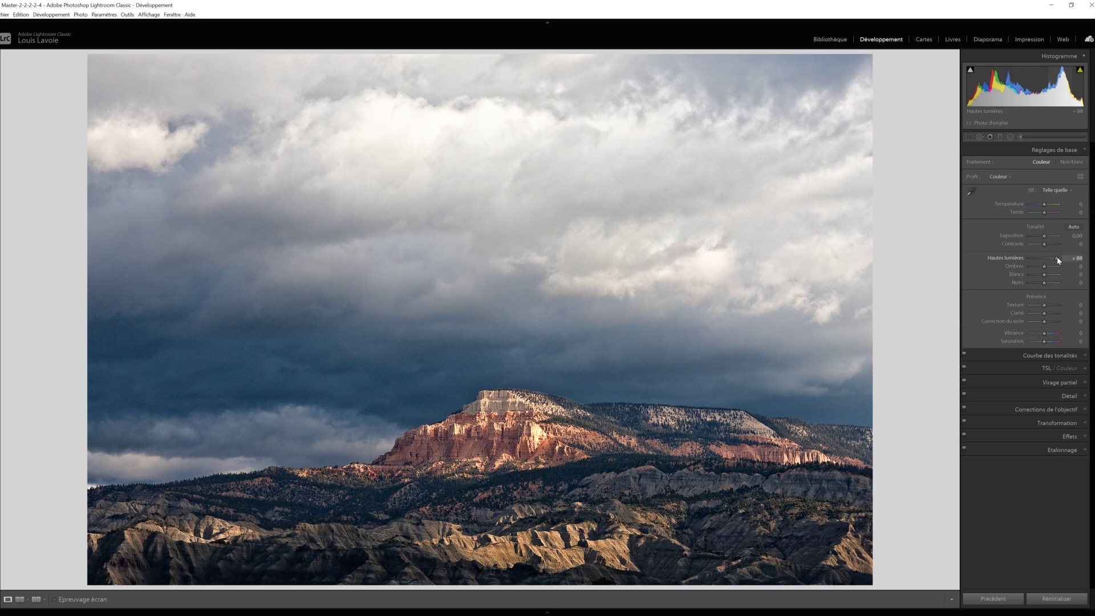
drag(1058, 260, 1052, 259)
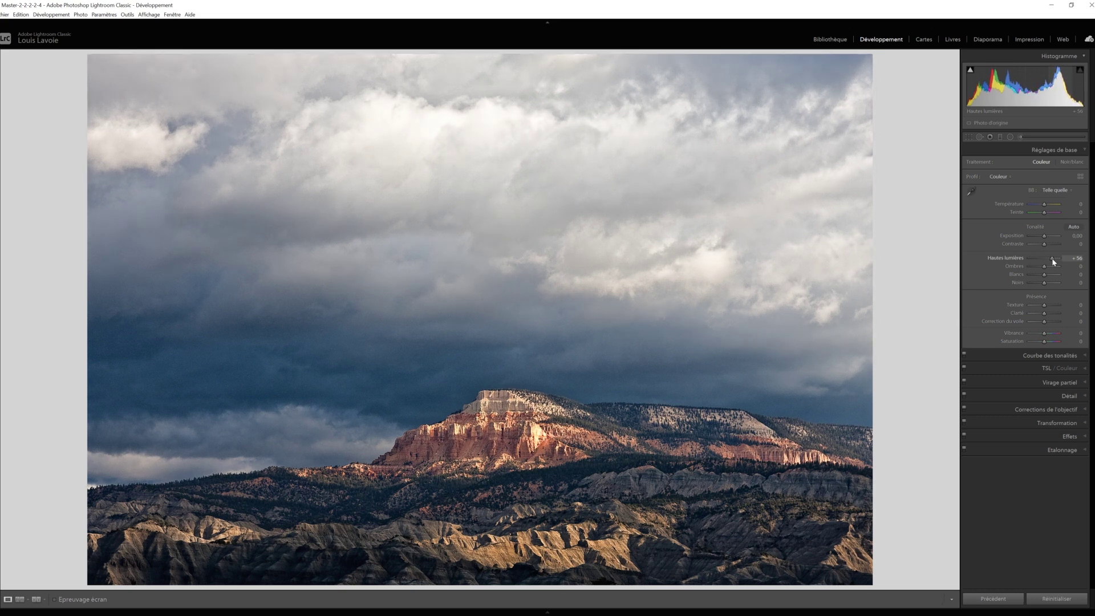
double_click(1019, 260)
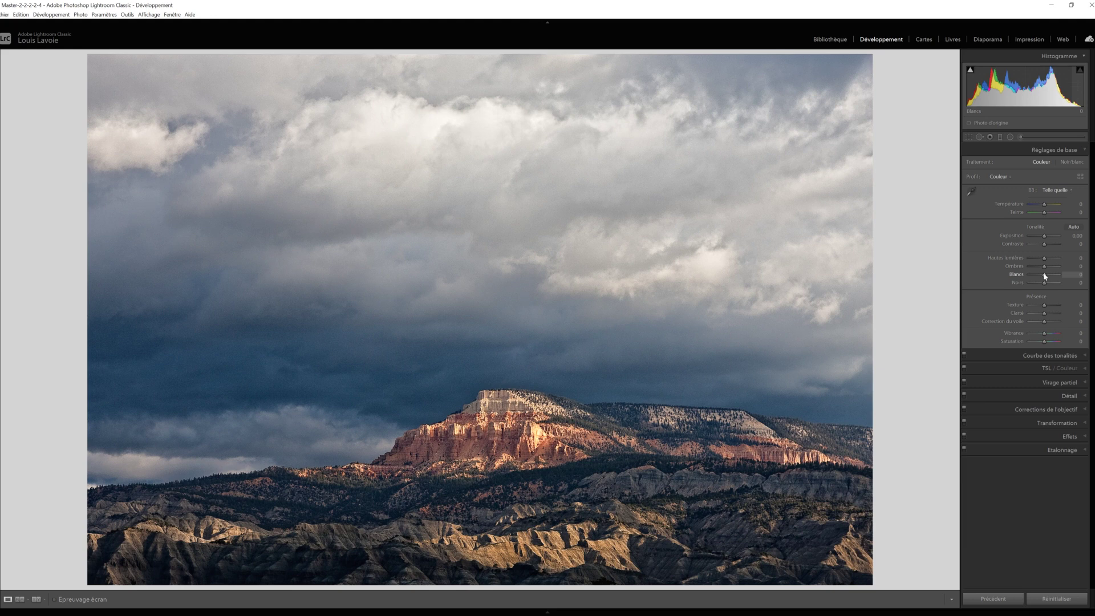
Set Blancs to +58 on the landscape photo and compare the before and after versions.
drag(1045, 276, 1053, 275)
key(backslash)
key(backslash)
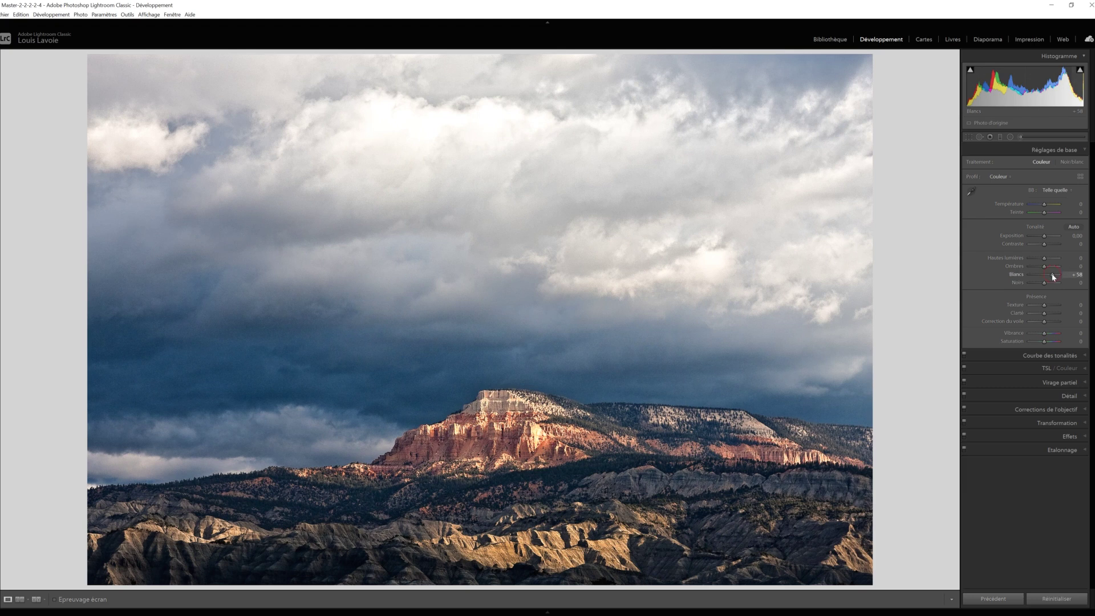
Raise the landscape's Blancs to +66 using the clipping mask preview, and reset the adjustment.
drag(1053, 276, 1054, 278)
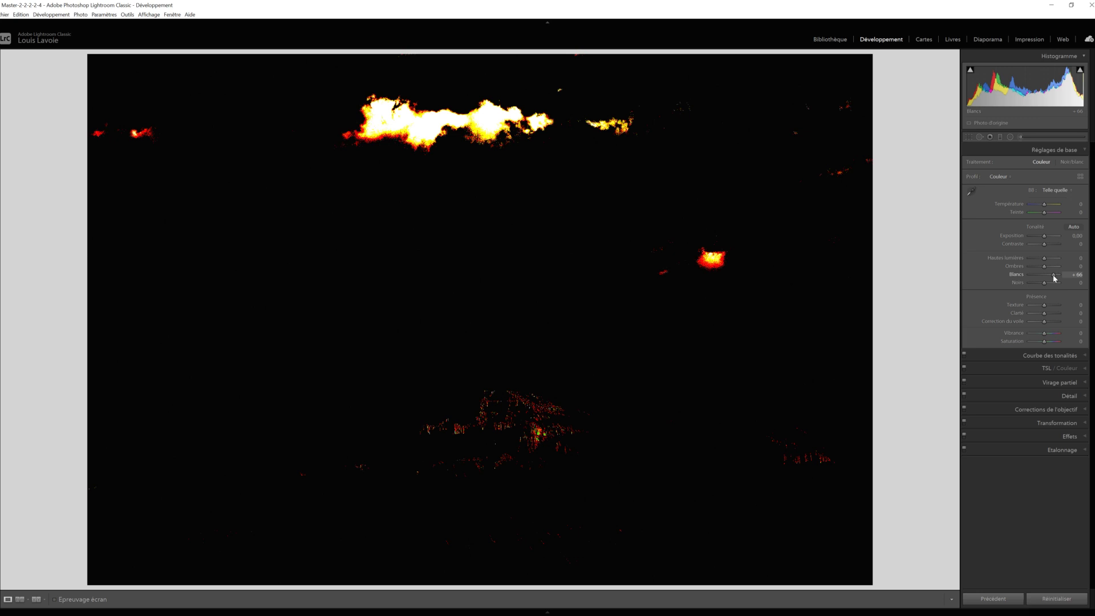
drag(1054, 278, 1054, 278)
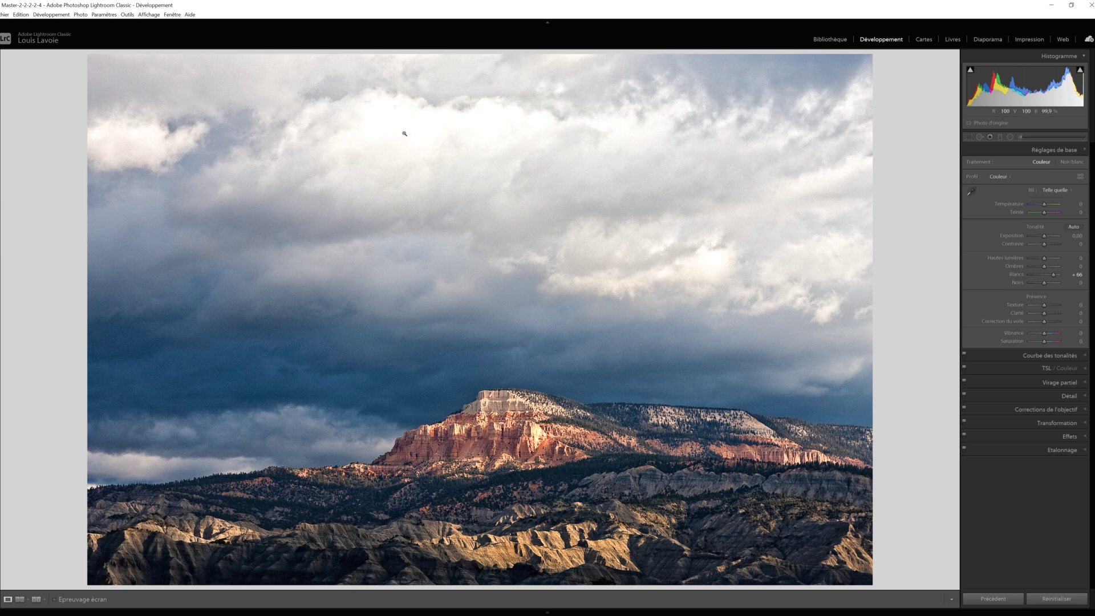
double_click(1022, 275)
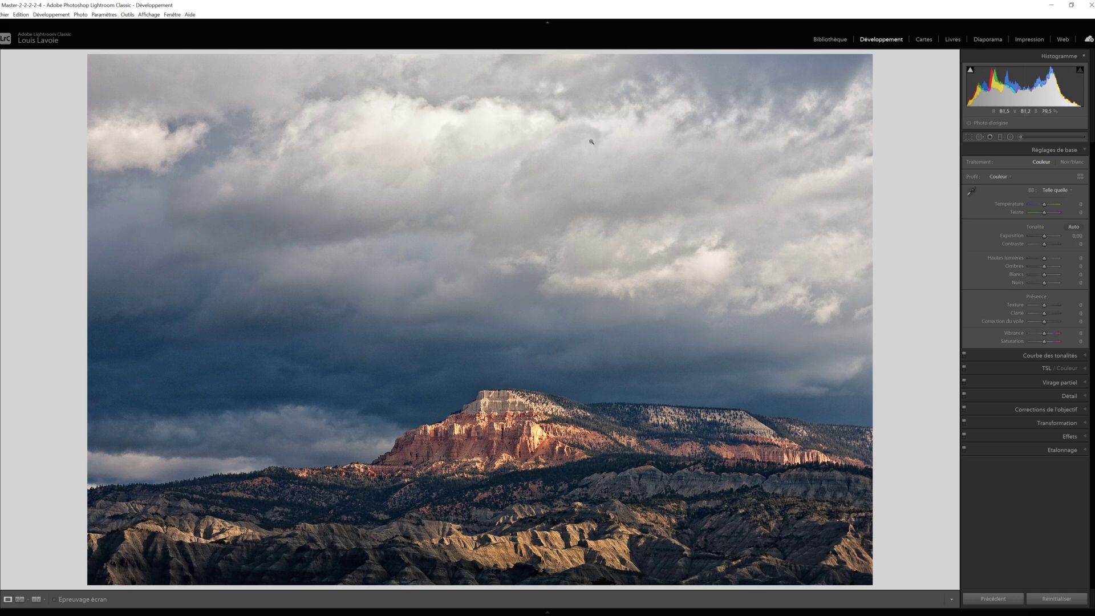
Try Hautes lumières at +33 and close to its maximum on the landscape's clouds, and reset the adjustment.
drag(1045, 260, 1048, 258)
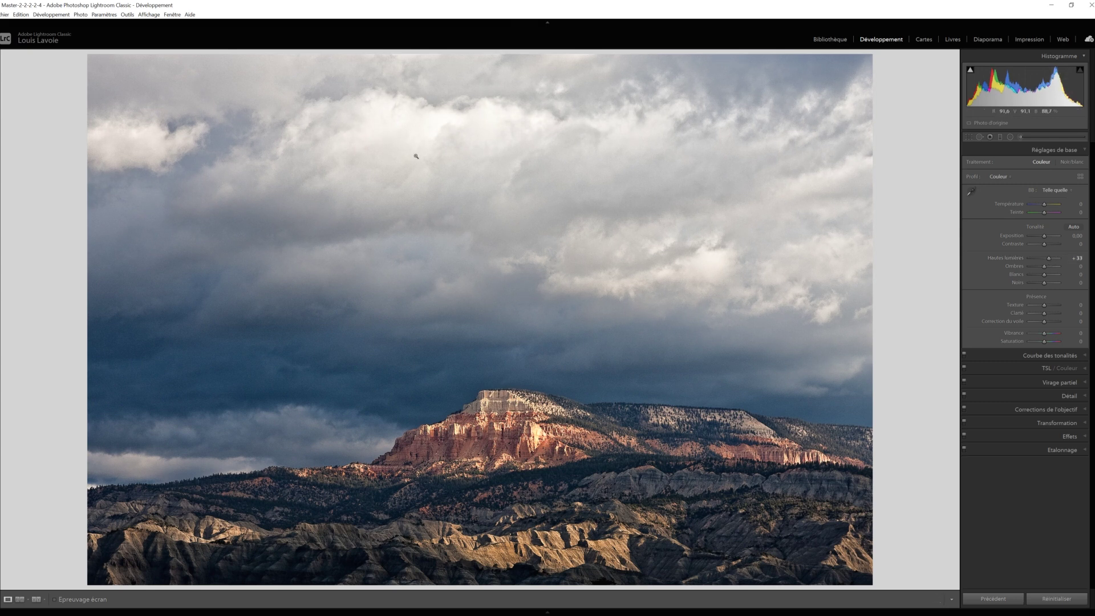
drag(1048, 259, 1059, 261)
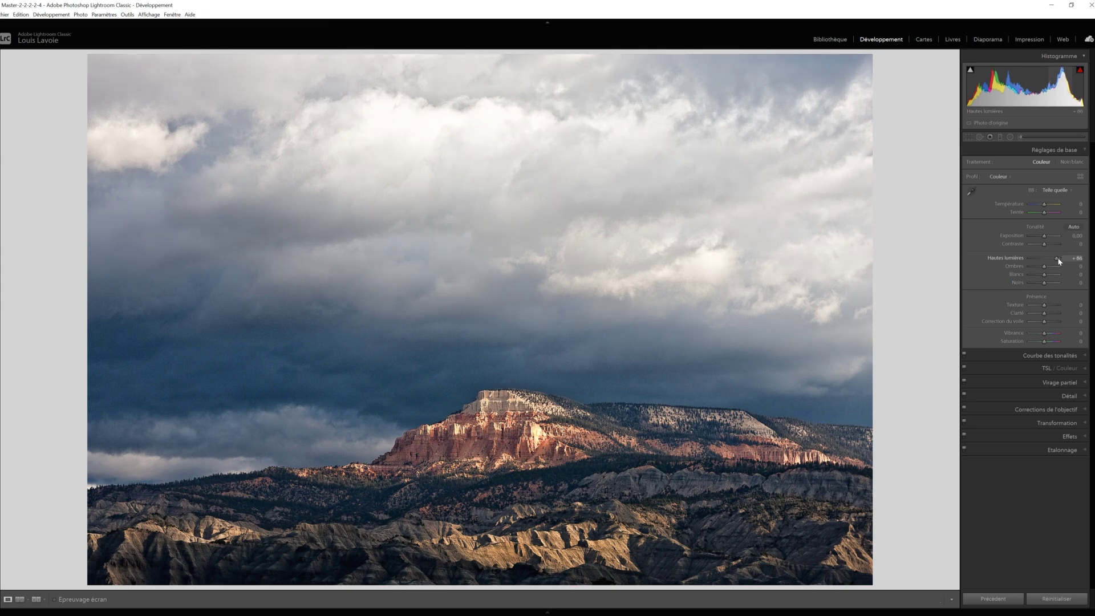
double_click(1027, 259)
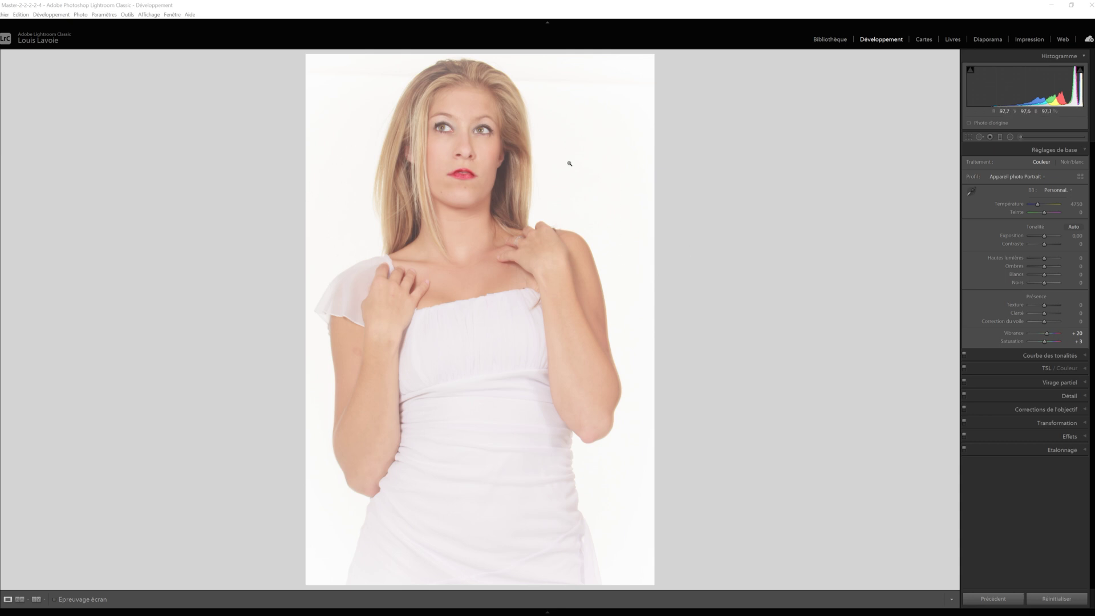
Zoom in on the portrait's white dress to examine its bright tones, and return to the full view.
click(493, 474)
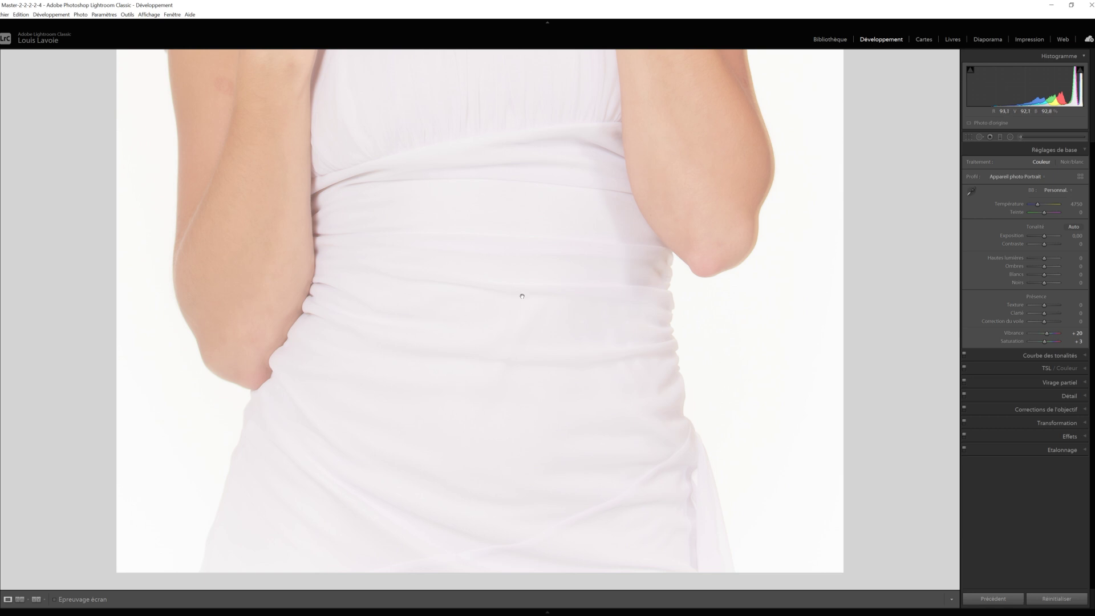
click(763, 311)
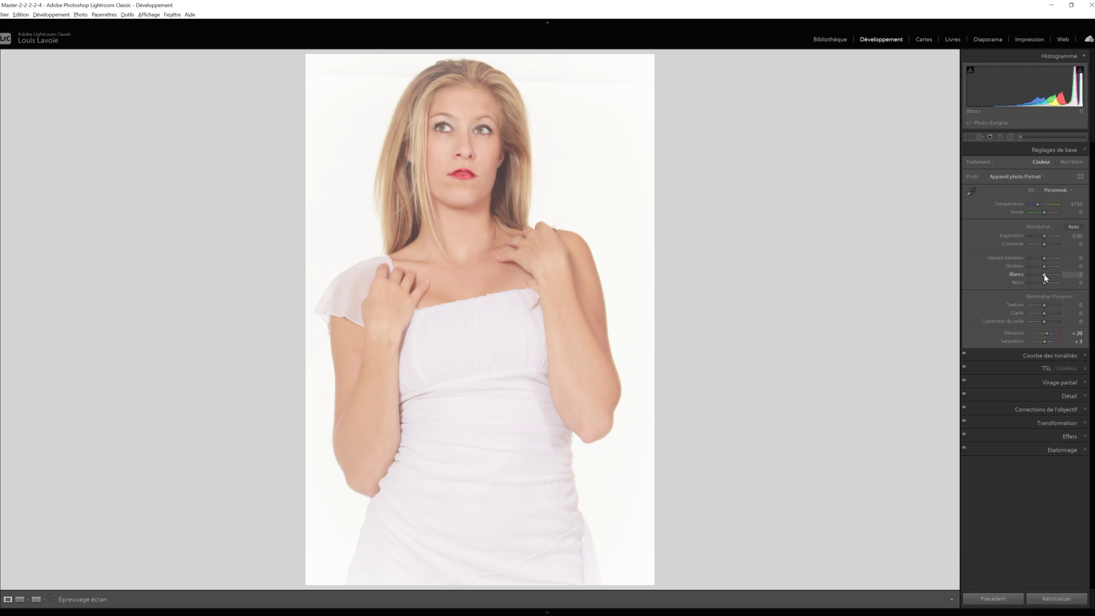
Raise the portrait's Blancs through +33 and +66 to +74, checking the white dress with the clipping mask preview.
drag(1045, 277, 1050, 278)
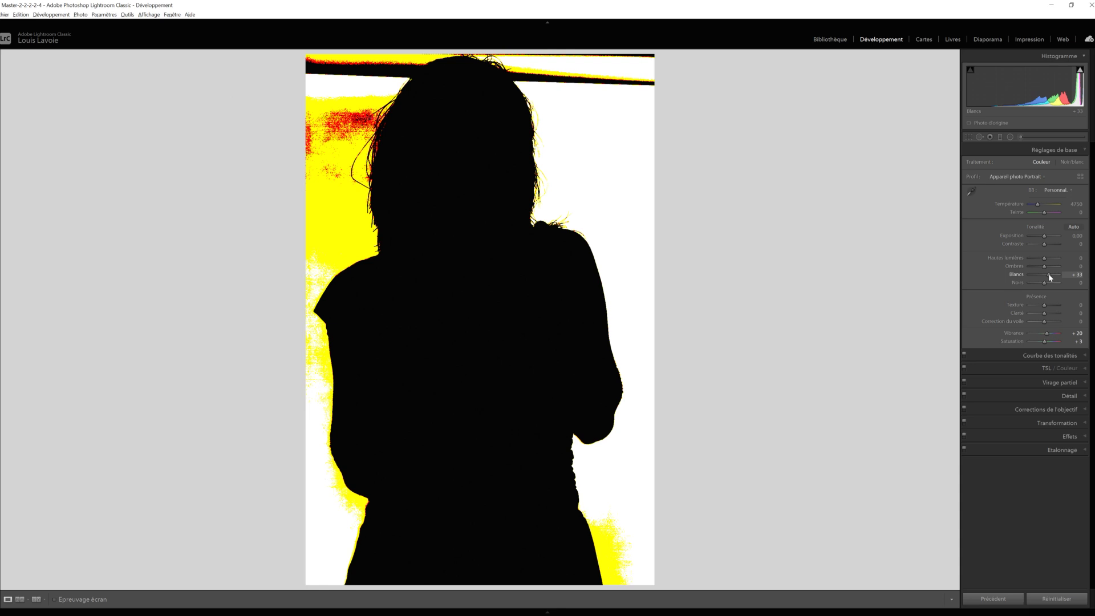
drag(1050, 277, 1054, 276)
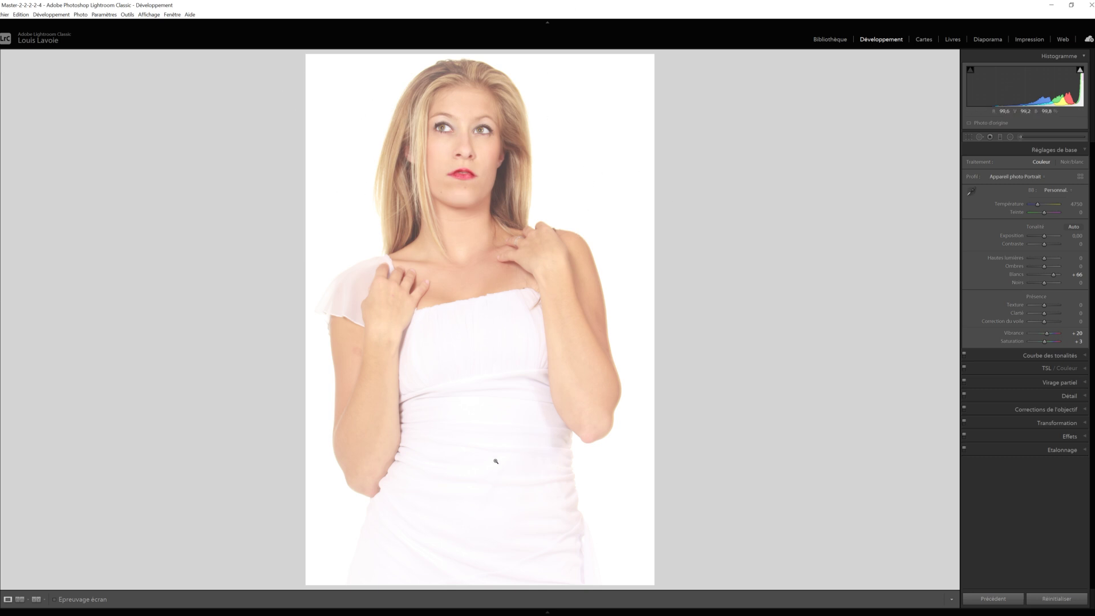
click(490, 494)
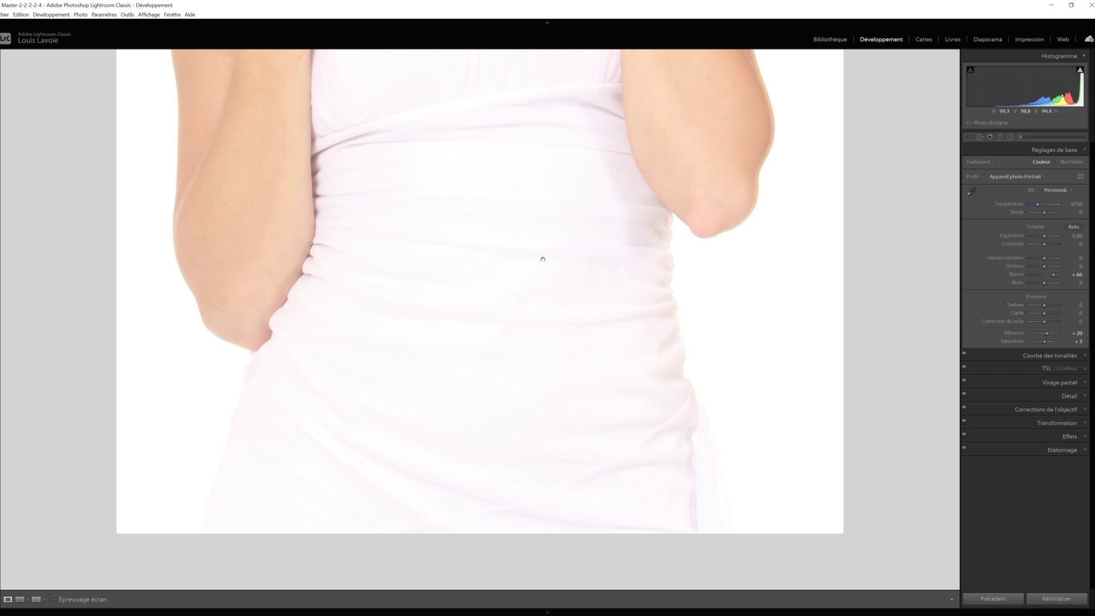
alt+click(1054, 277)
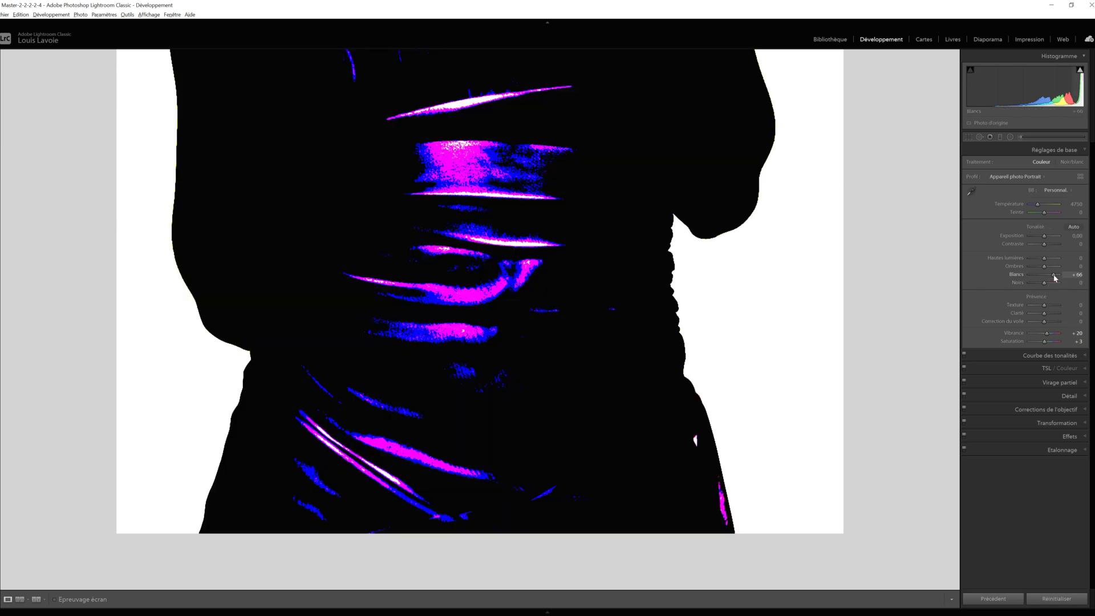
drag(1054, 277, 1055, 277)
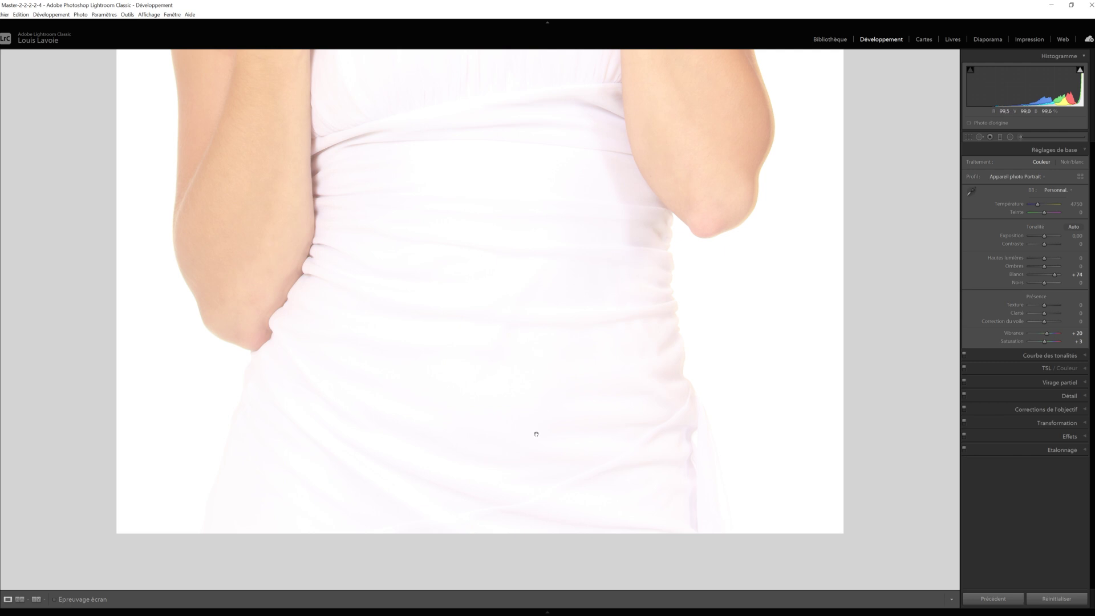
Lower the portrait's Blancs to +17, reset the adjustment, and return to the full view.
drag(1055, 278, 1049, 279)
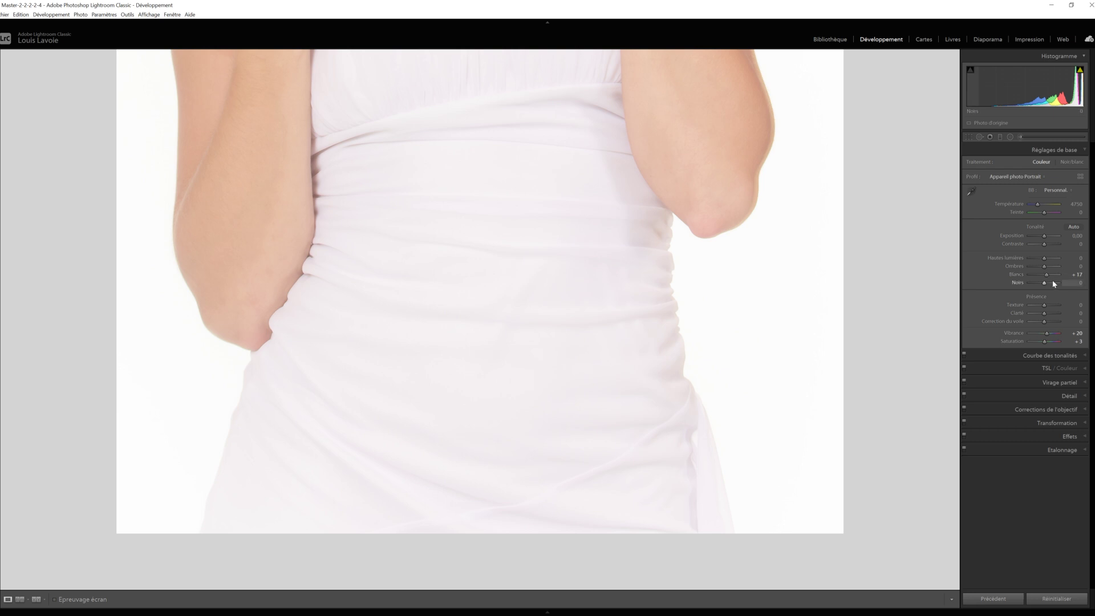
click(1013, 276)
double_click(1013, 276)
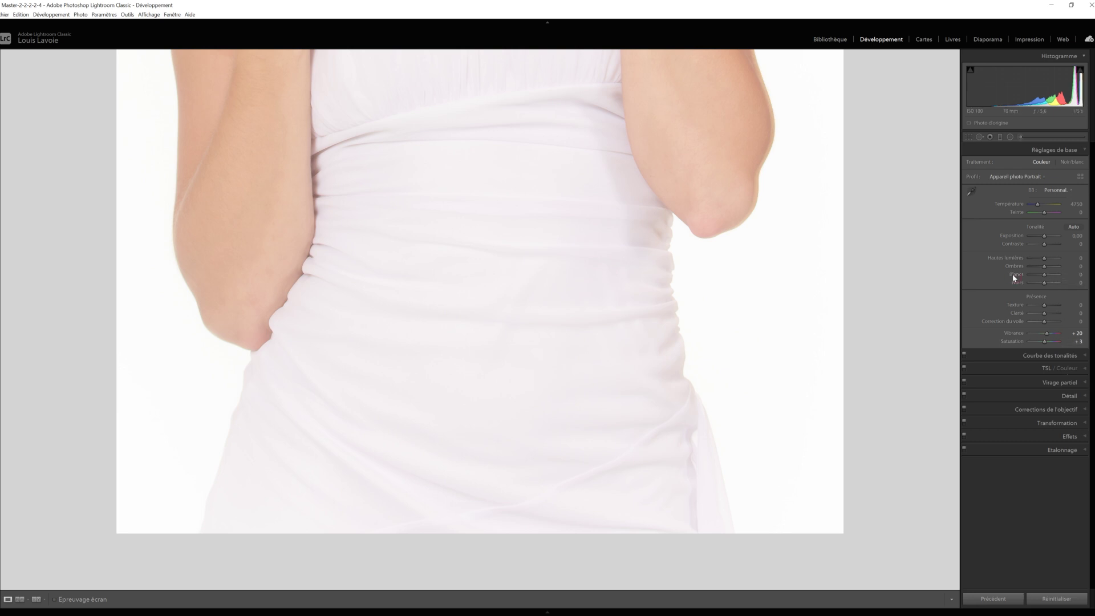
click(531, 325)
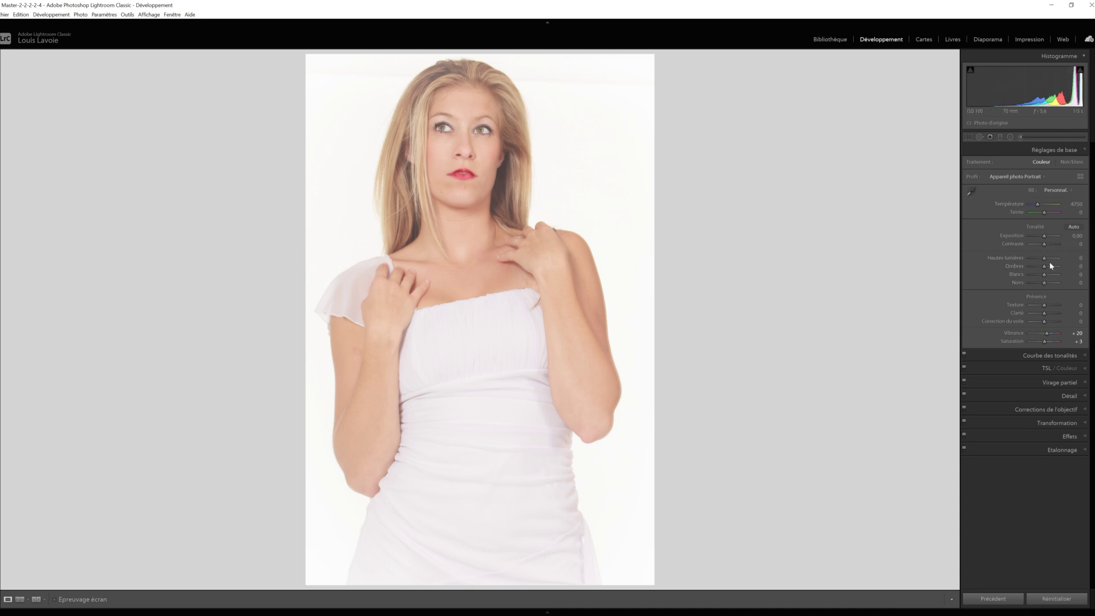
Raise the portrait's Hautes lumières strongly and lift the tone curve's bright tones with a point at input 197, output 205.
drag(1044, 258, 1061, 258)
click(1085, 358)
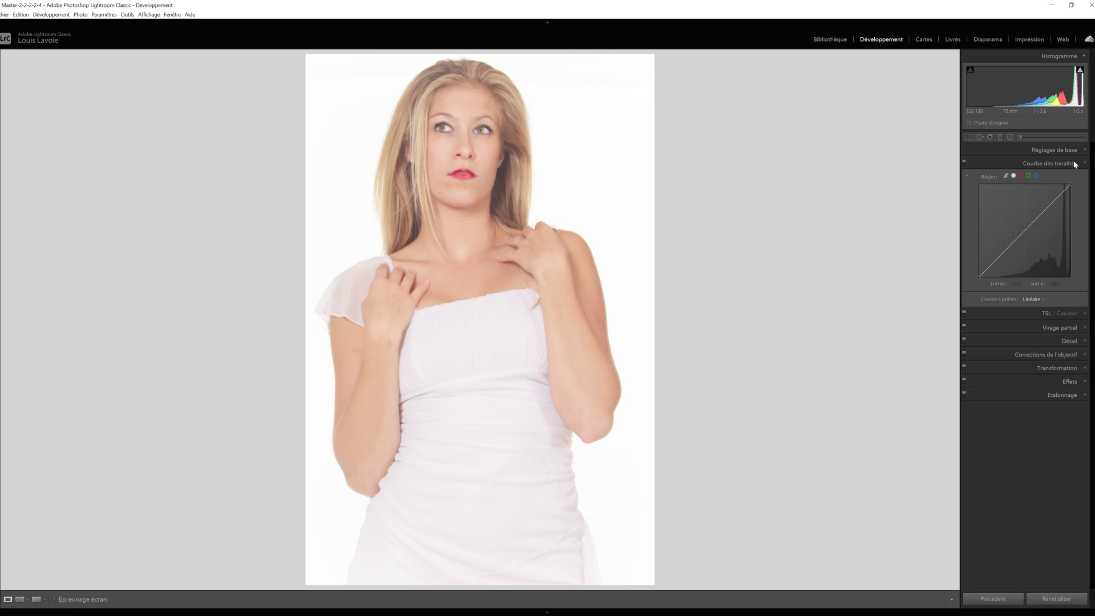
click(1049, 207)
drag(1050, 209, 1051, 204)
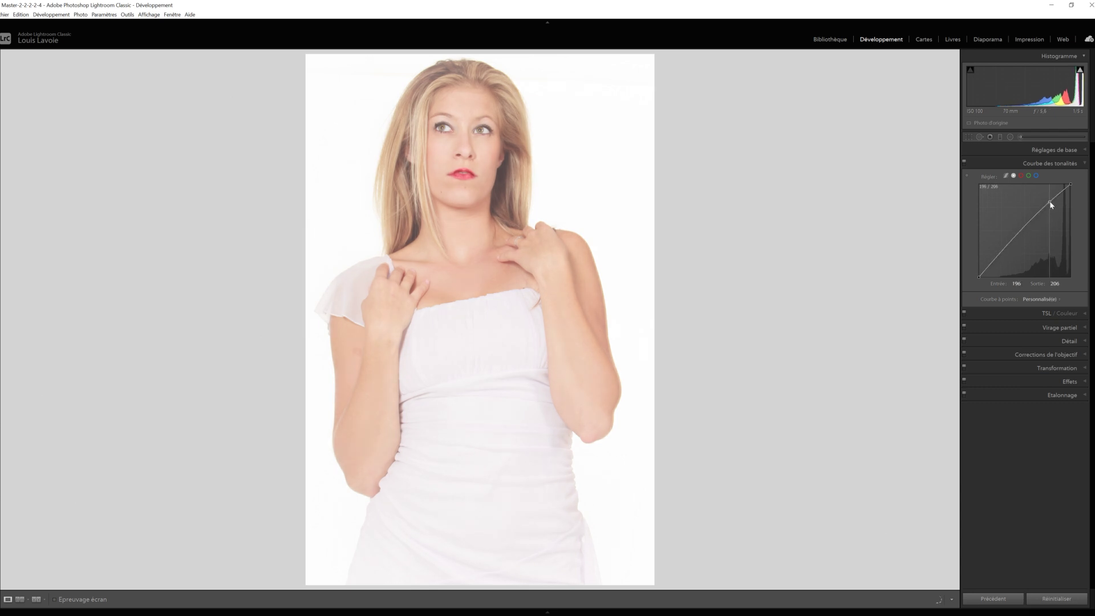
drag(1051, 206, 1051, 207)
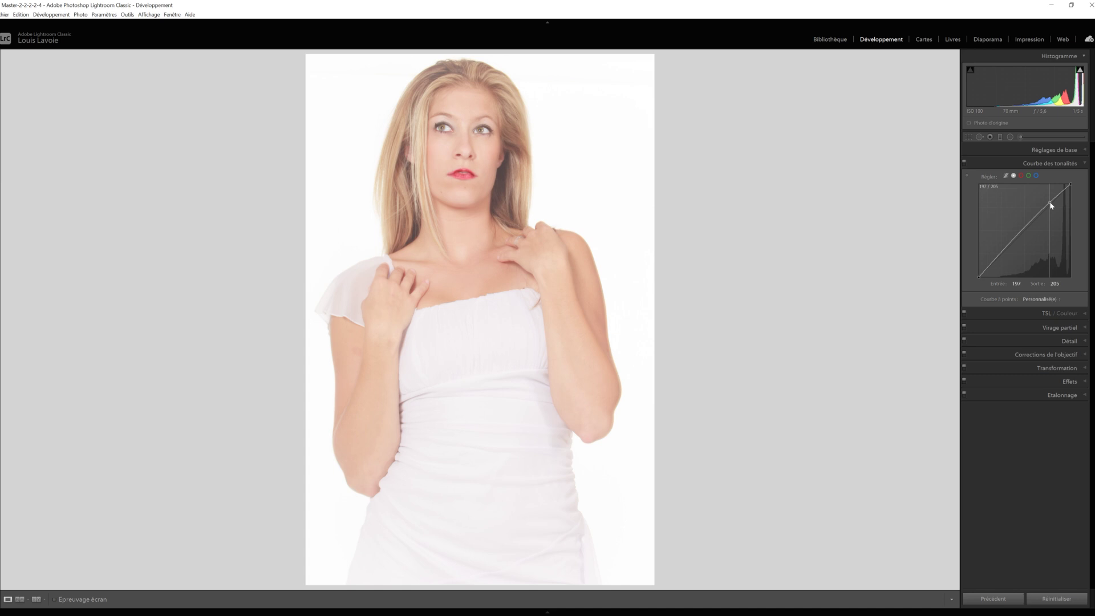
click(1079, 71)
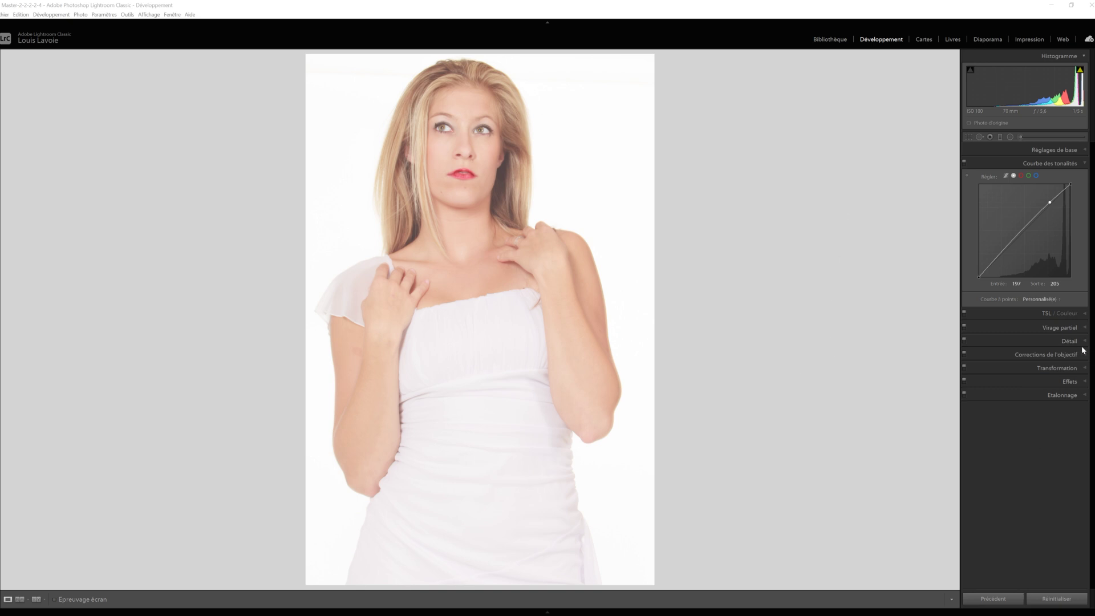
Try a dark post-crop vignette on the portrait with Gain at -100, and reset the adjustment.
click(1083, 382)
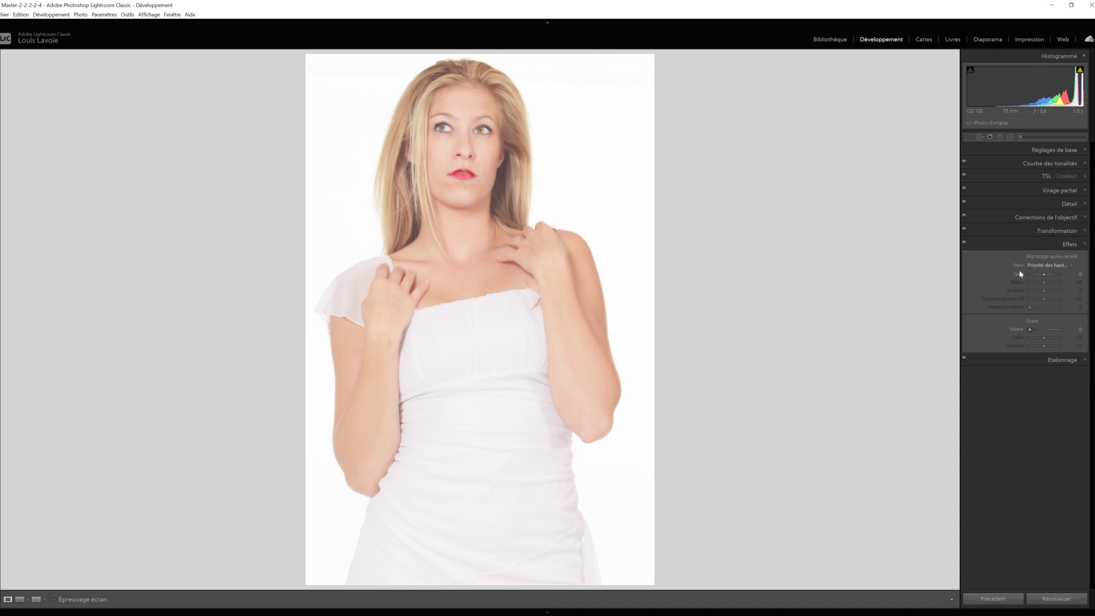
drag(1044, 276, 1031, 276)
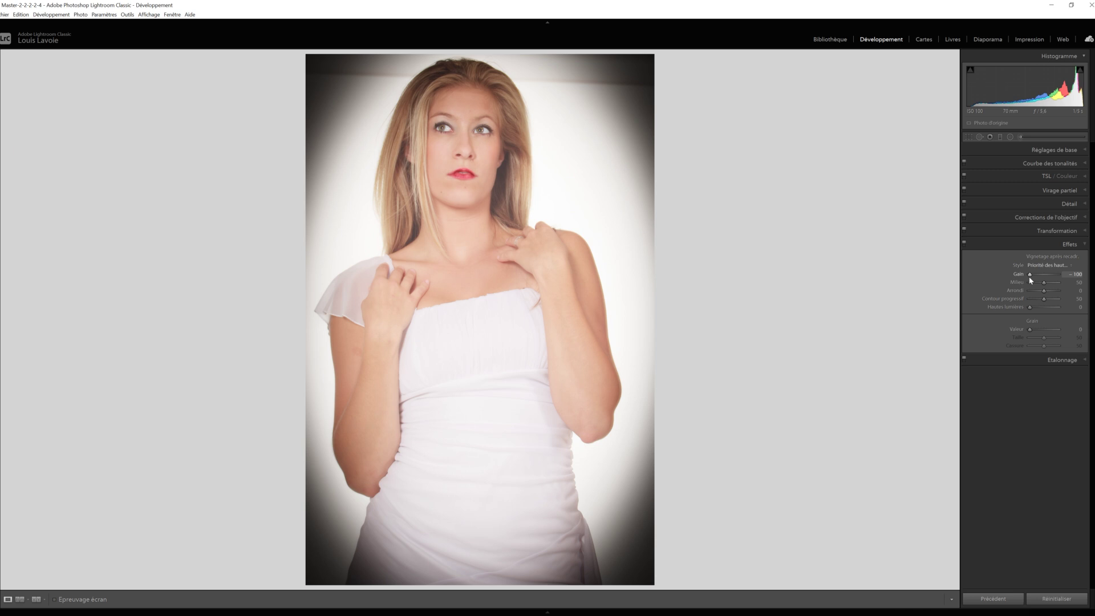
double_click(1017, 273)
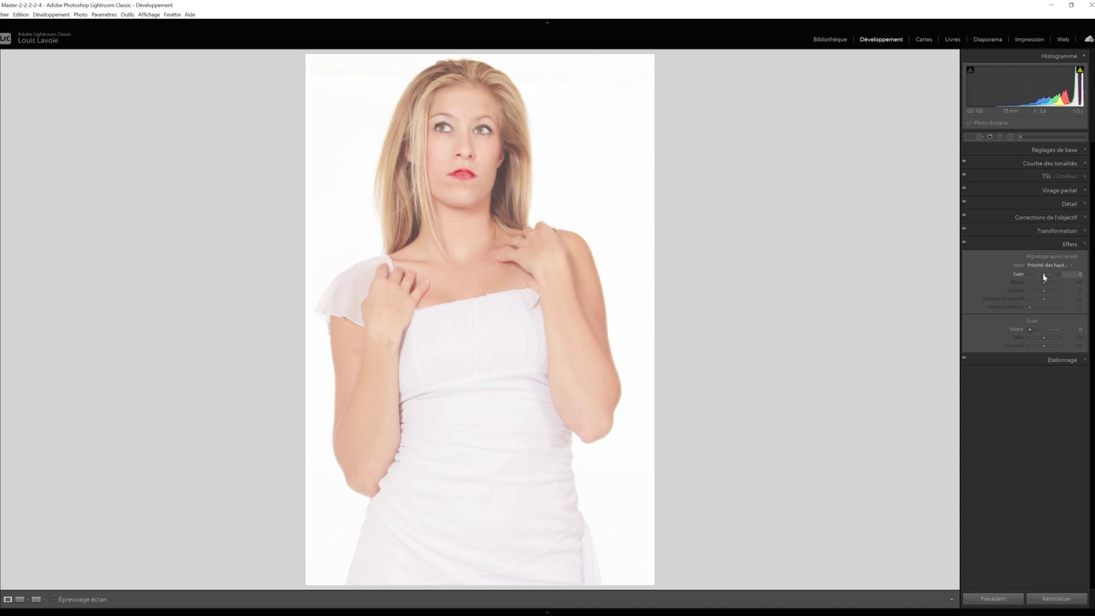
Apply a white post-crop vignette with Gain at +100 and the style Priorité de la couleur.
drag(1044, 276, 1066, 277)
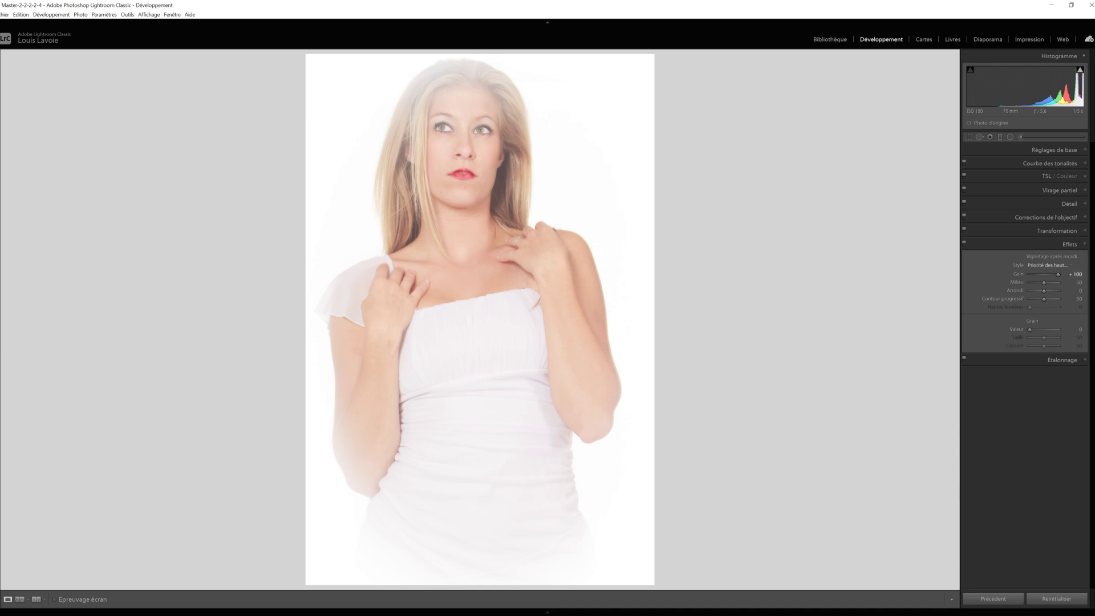
click(1070, 265)
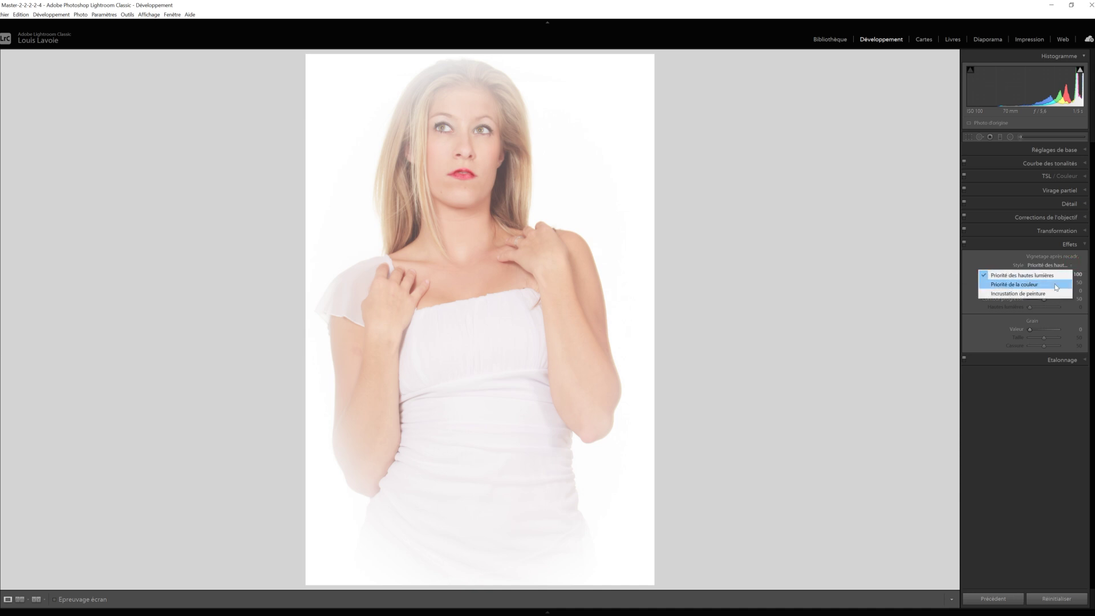
click(1055, 284)
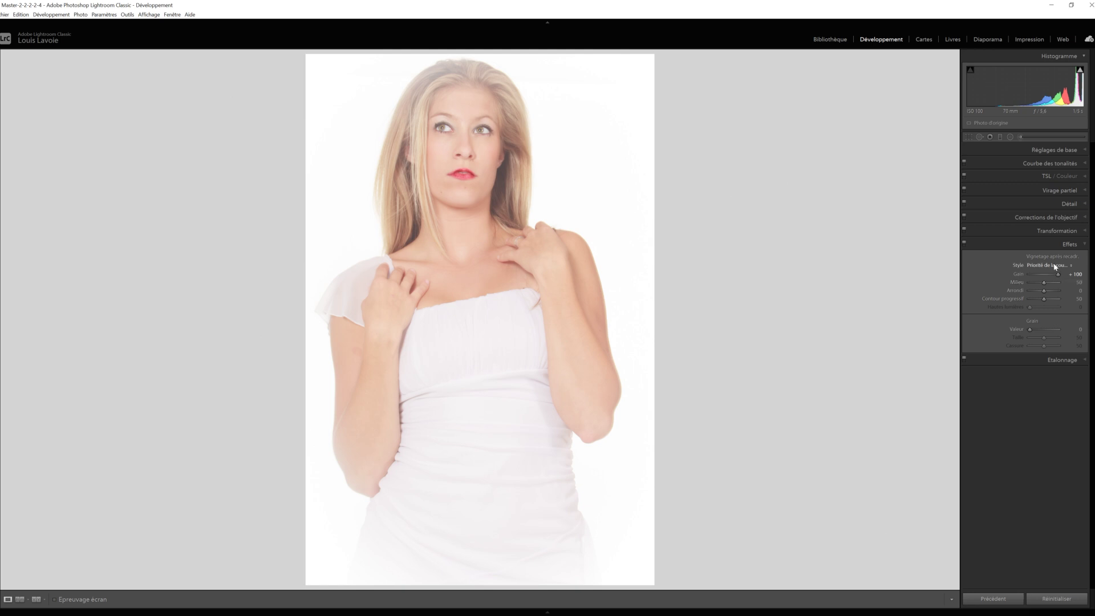
Change the vignette style to Incrustation de peinture and check the photo for clipped highlights.
click(1054, 265)
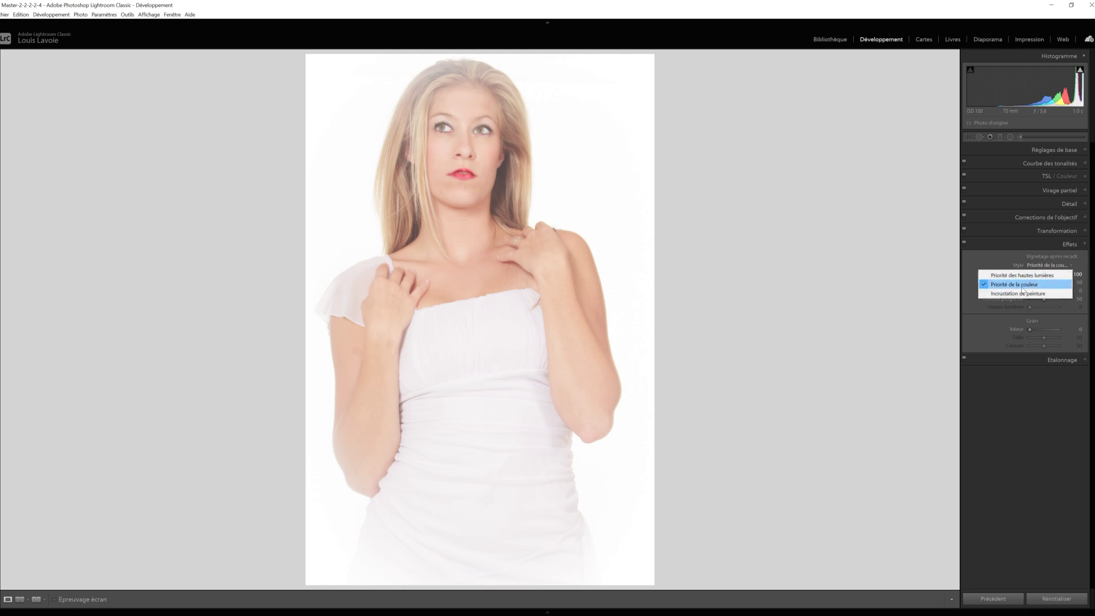
click(1054, 294)
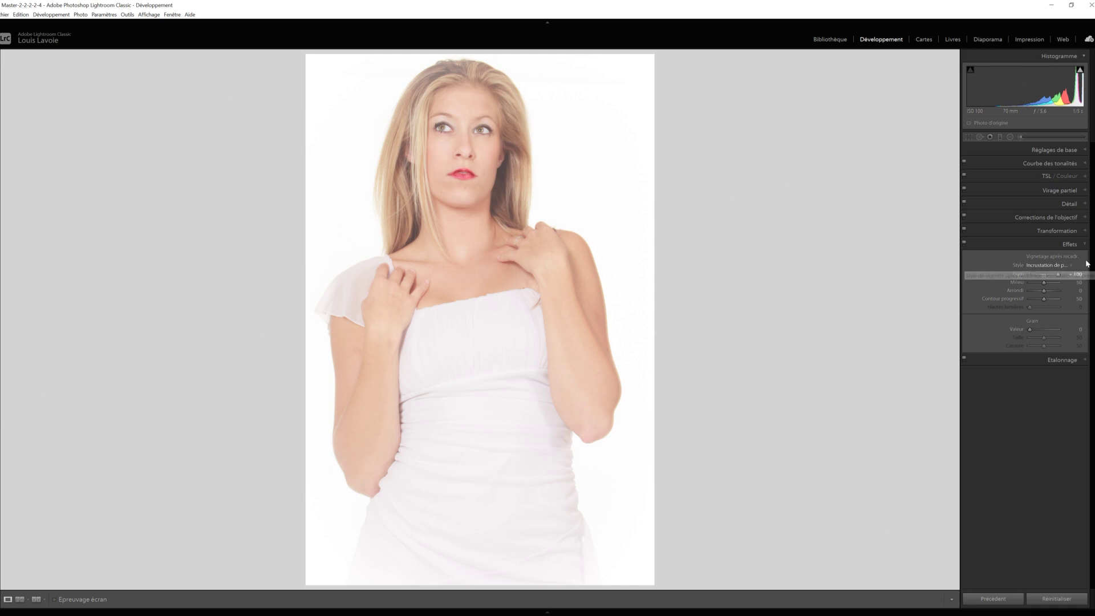
click(1080, 70)
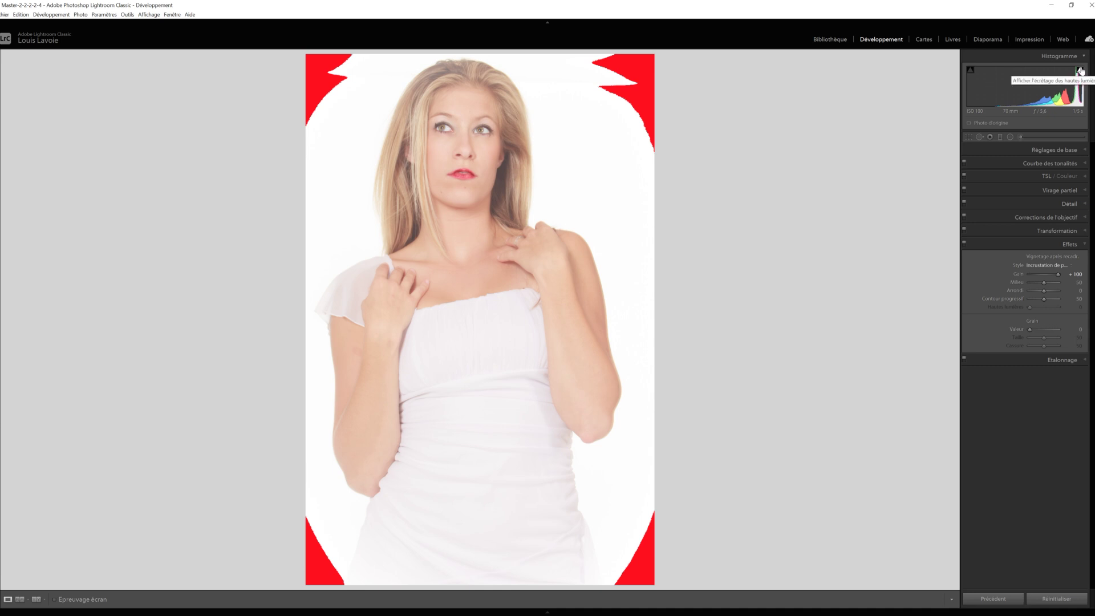
click(1080, 71)
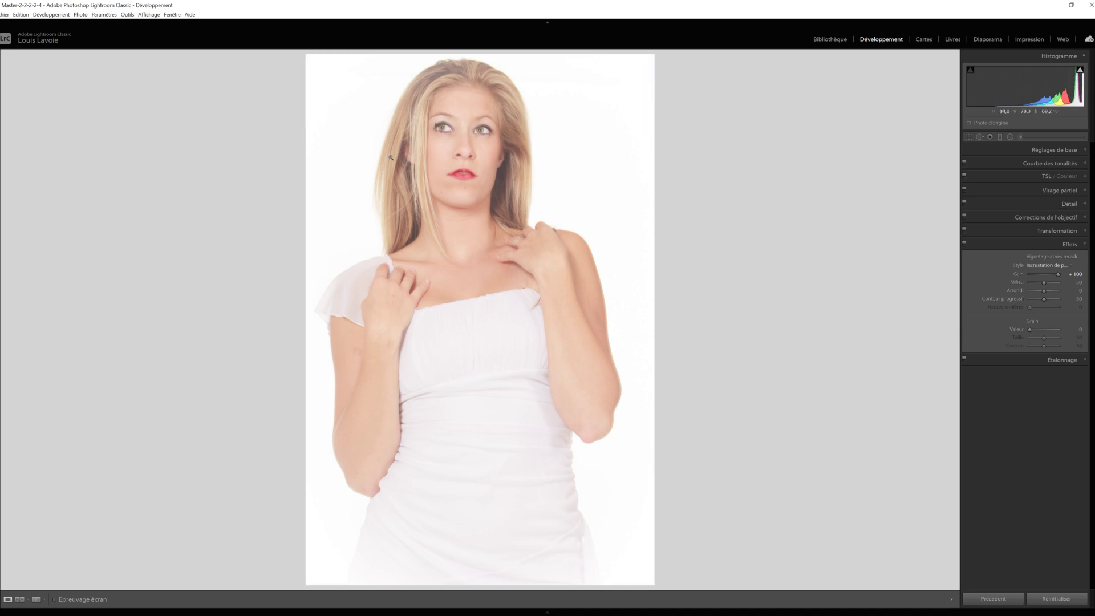
Compare the vignette styles Priorité des hautes lumières and Priorité de la couleur, and return to Incrustation de peinture.
click(1047, 266)
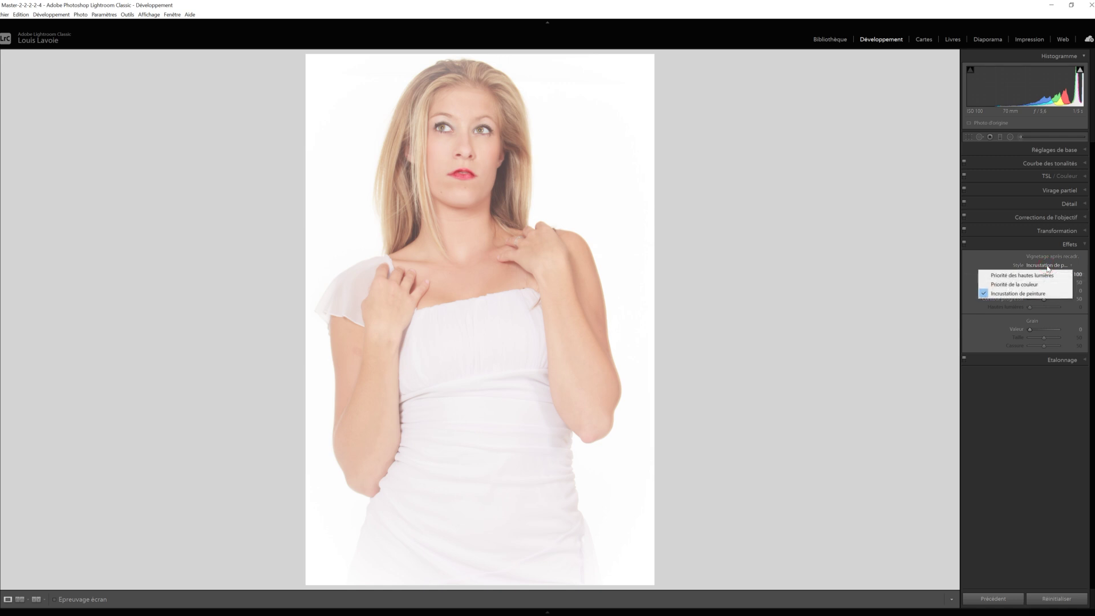
click(1047, 275)
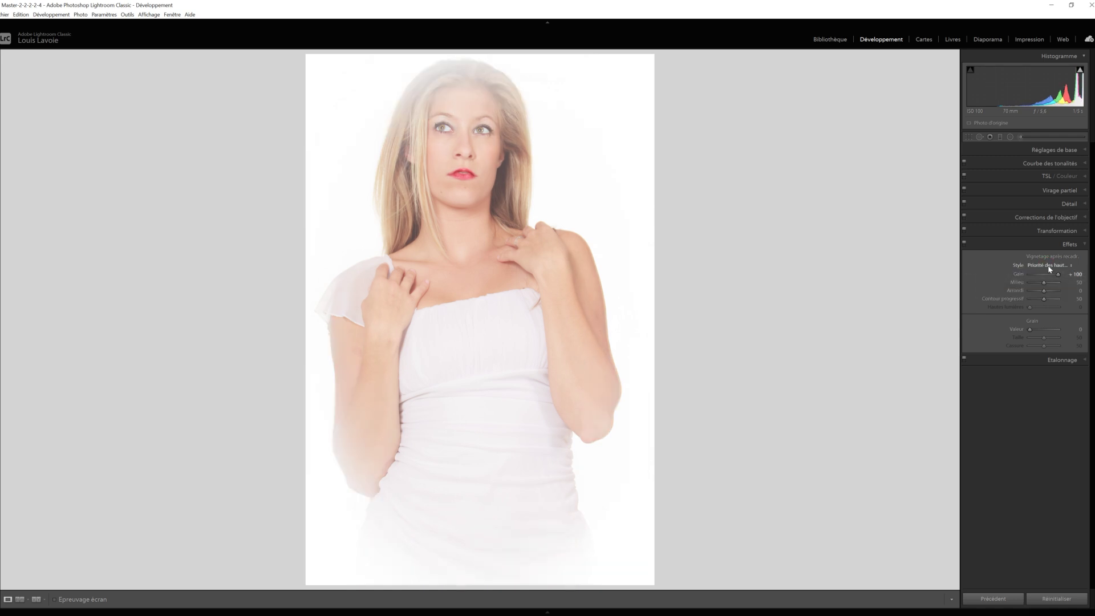
click(1048, 265)
click(1049, 283)
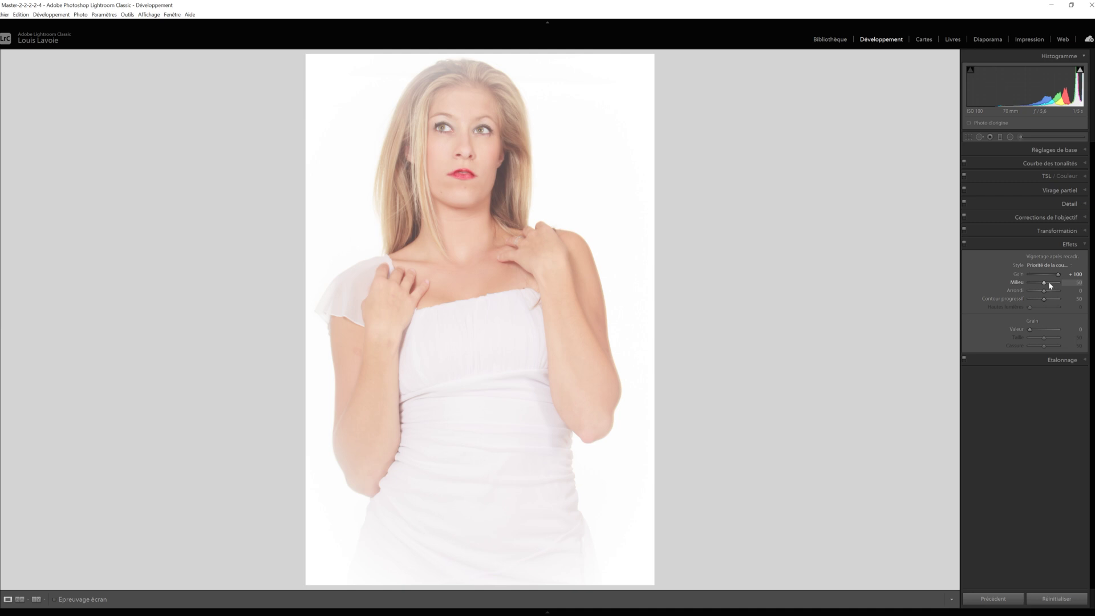
click(1047, 266)
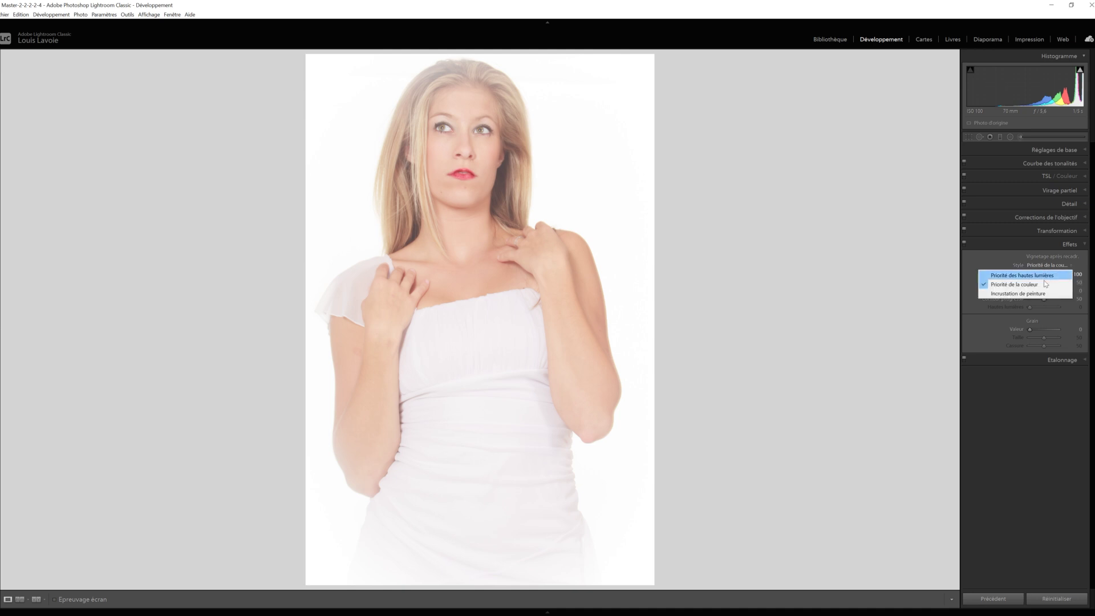
click(1041, 294)
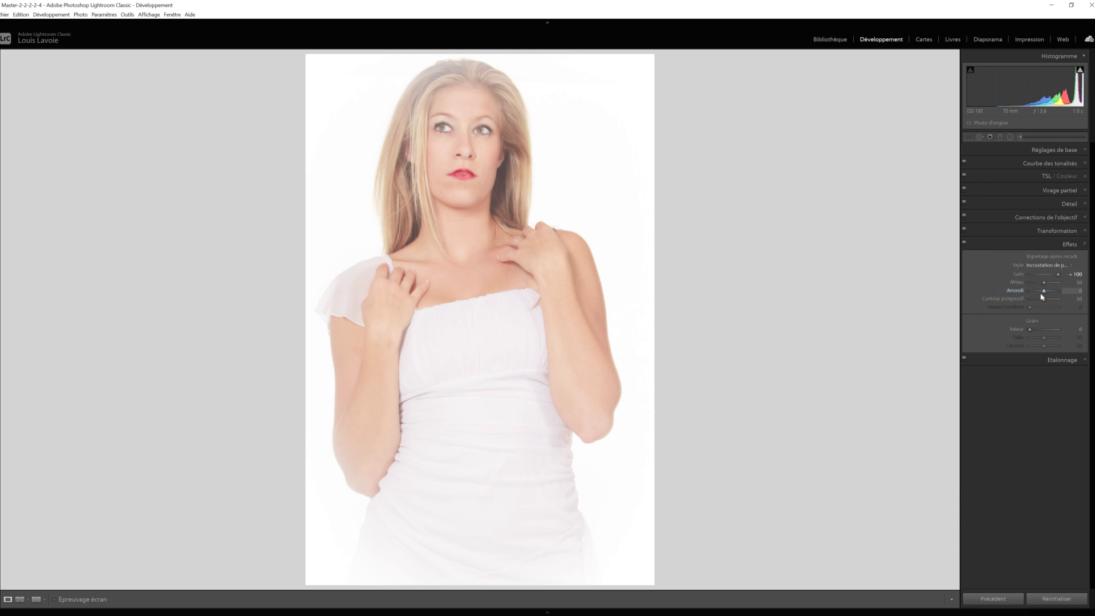